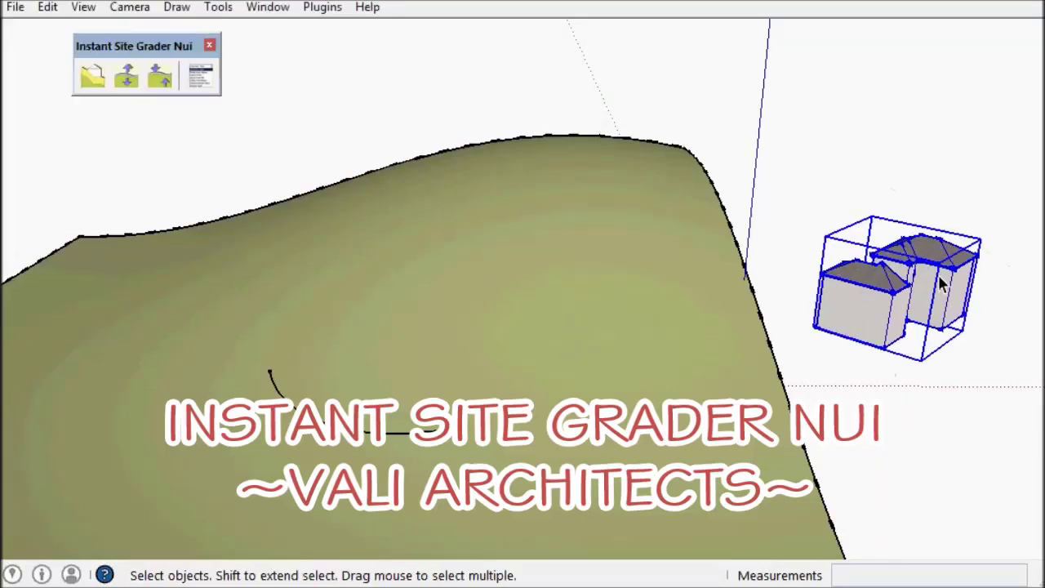
Step: Move the building component about 224' from beside the terrain onto the hillside
left_click(968, 87)
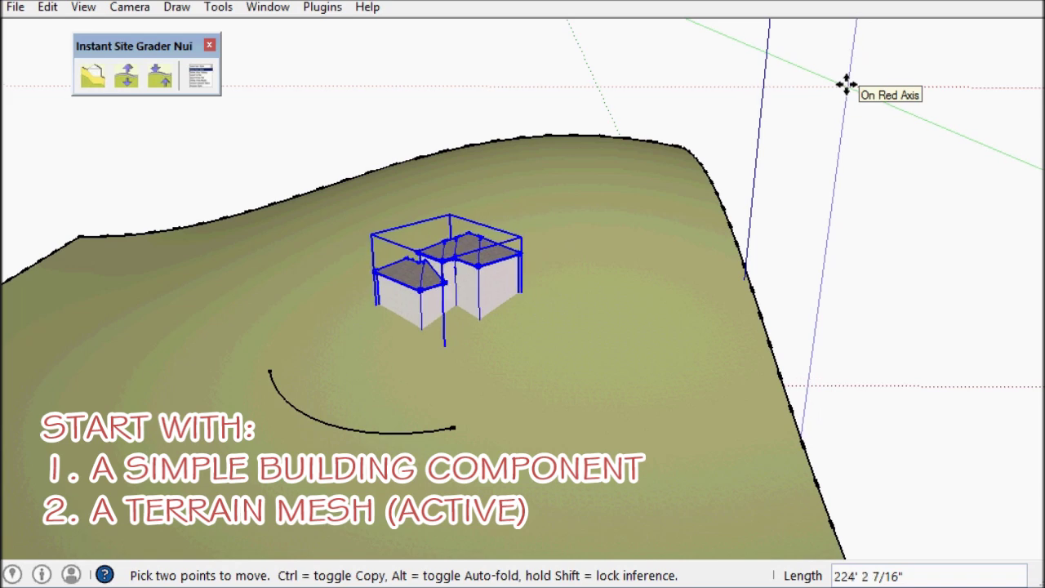
left_click(846, 87)
key("space")
left_click(846, 86)
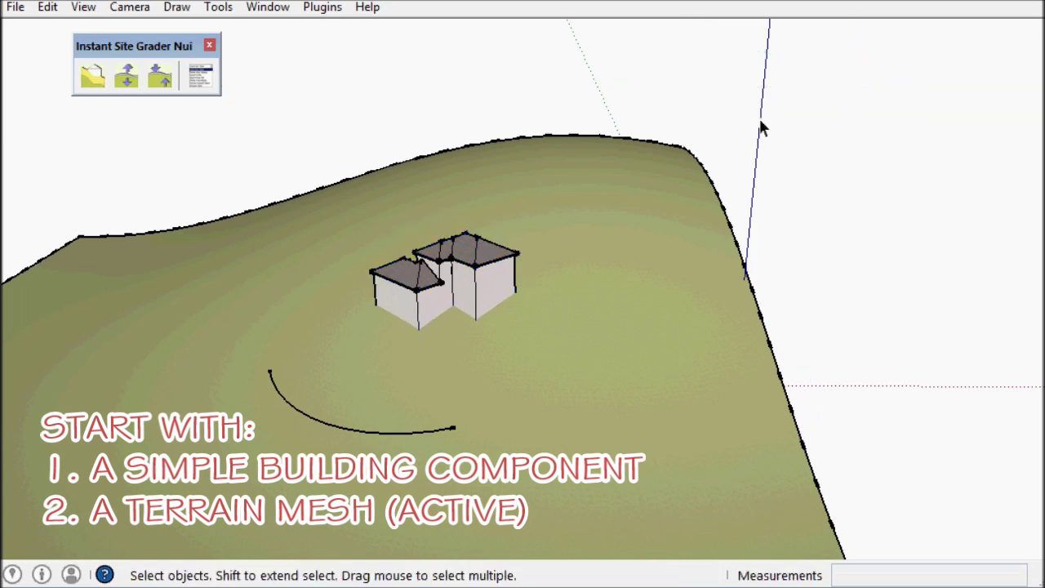
Step: Open the building component for editing and draw connected lines across the smaller wing's two adjoining walls, sloping up to the inner corner
scroll(421, 302, "up", 10)
mouse_move(417, 327)
middle_mouse_down()
mouse_move(422, 280)
mouse_move(434, 280)
middle_mouse_up()
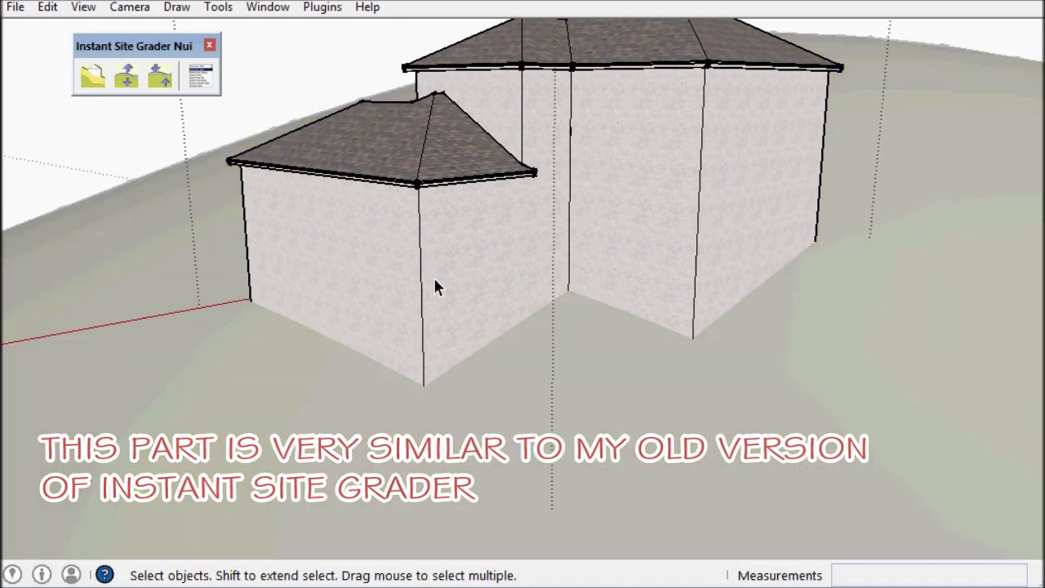
double_click(434, 281)
key("l")
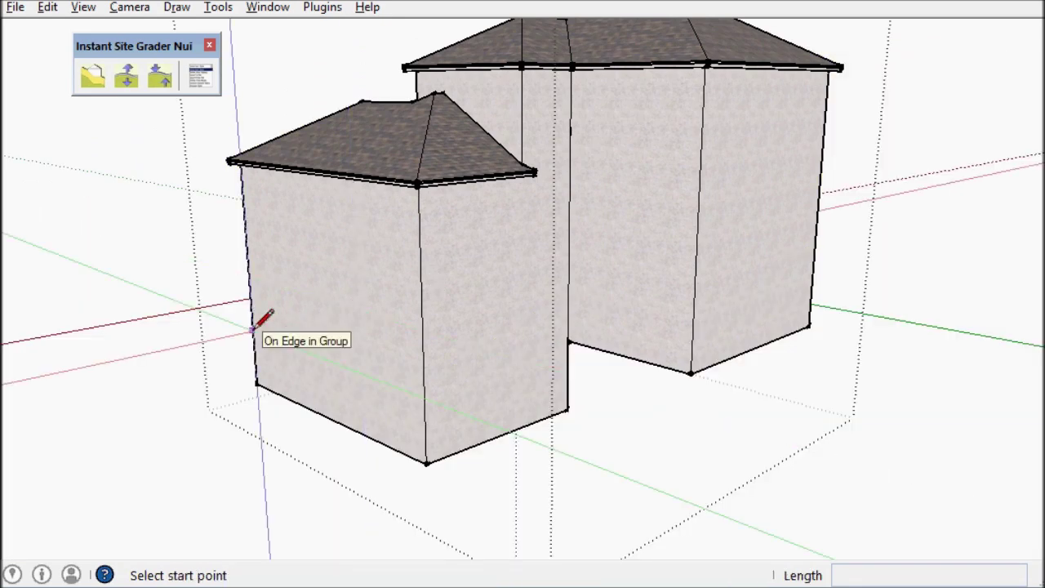
left_click(252, 328)
left_click(425, 394)
left_click(569, 253)
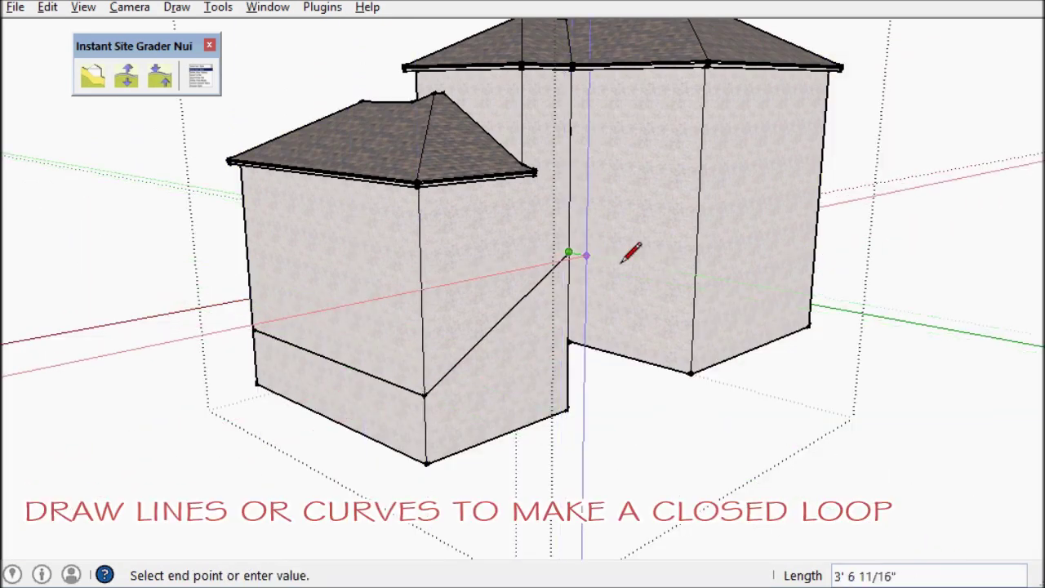
Step: Continue the line chain around the remaining building walls and close it into a loop at the starting wing's corner
middle_click_drag(758, 242, 494, 151)
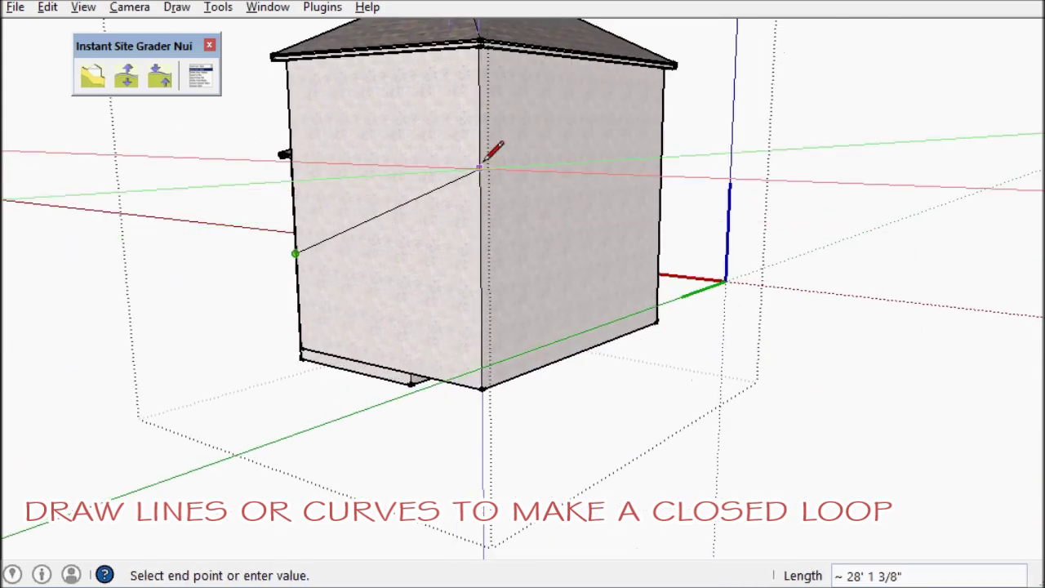
left_click(480, 168)
left_click(662, 178)
mouse_move(662, 178)
middle_mouse_down()
mouse_move(566, 226)
mouse_move(369, 198)
middle_mouse_up()
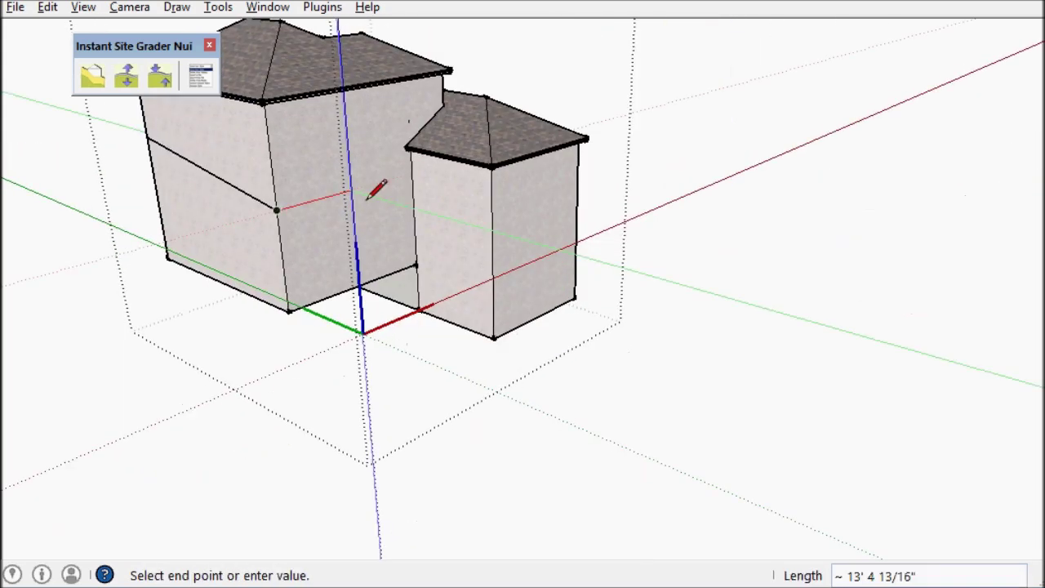
left_click(414, 182)
left_click(494, 249)
mouse_move(494, 249)
middle_mouse_down()
mouse_move(320, 271)
mouse_move(175, 228)
middle_mouse_up()
left_click(375, 228)
Step: Group the closed loop of lines, cut it from the building component and paste it in place outside the component
key("space")
triple_click(367, 227)
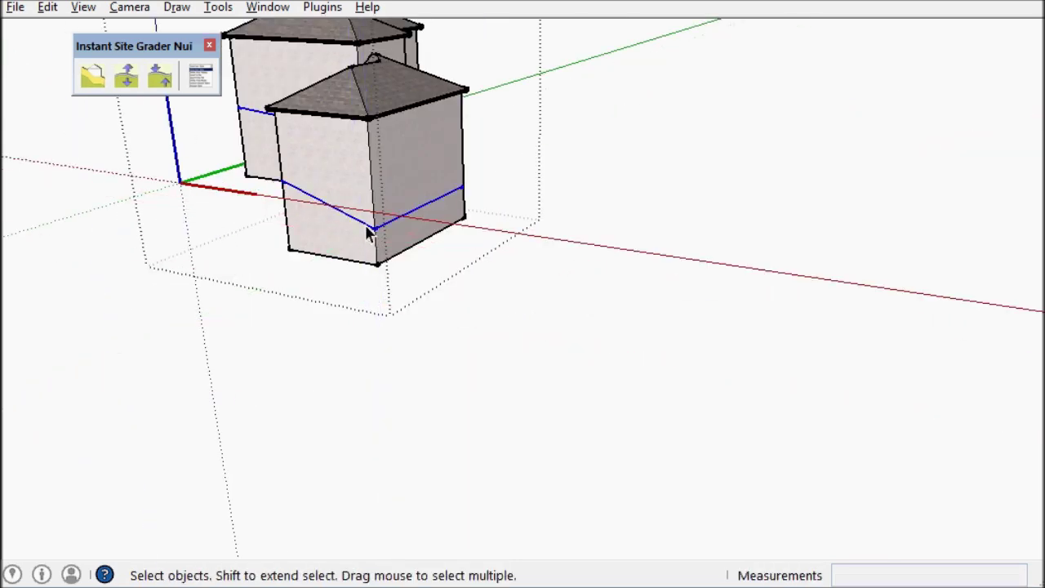
key("g")
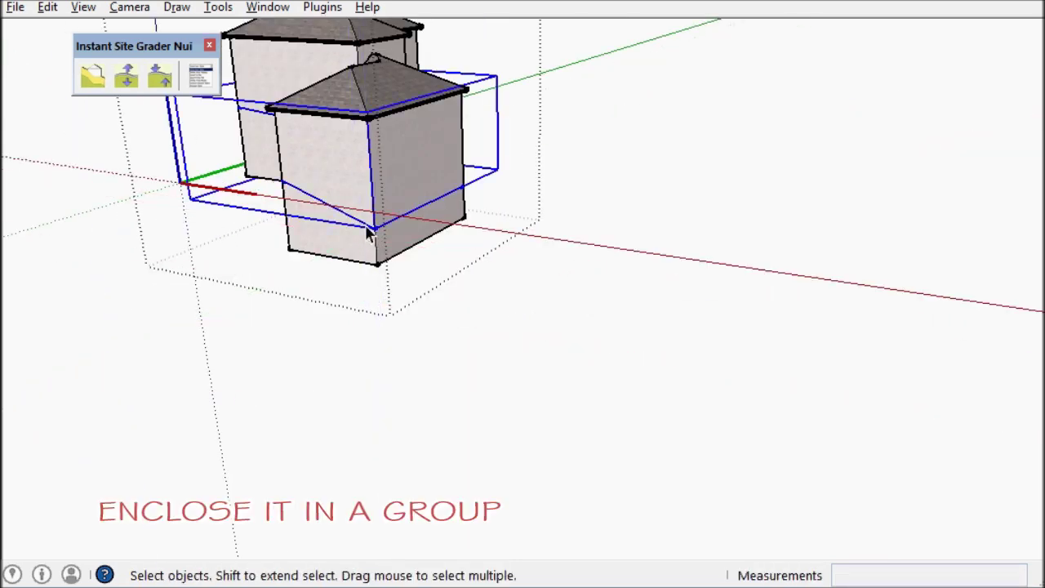
left_click(49, 10)
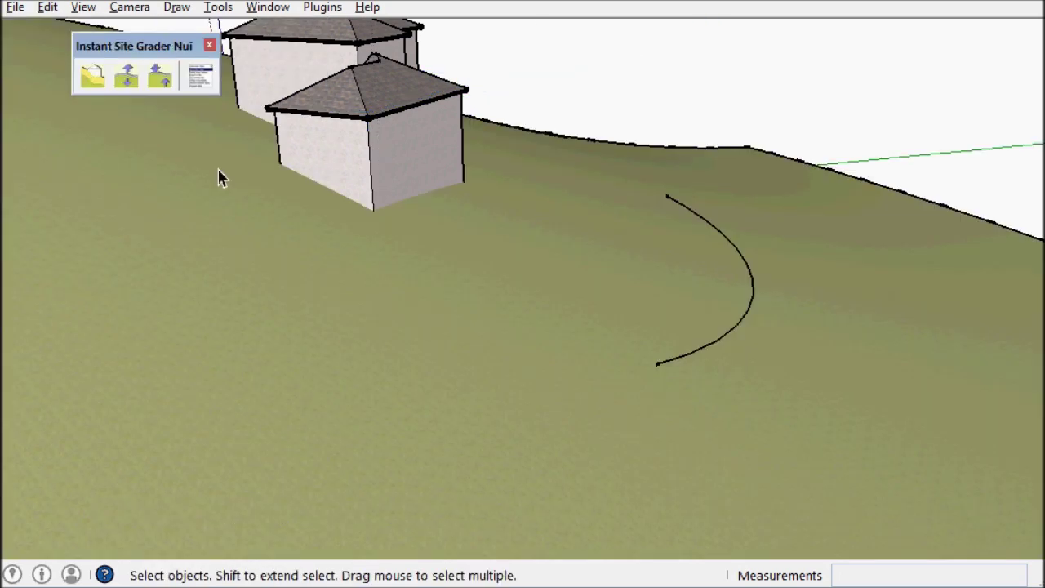
middle_click_drag(220, 178, 432, 413)
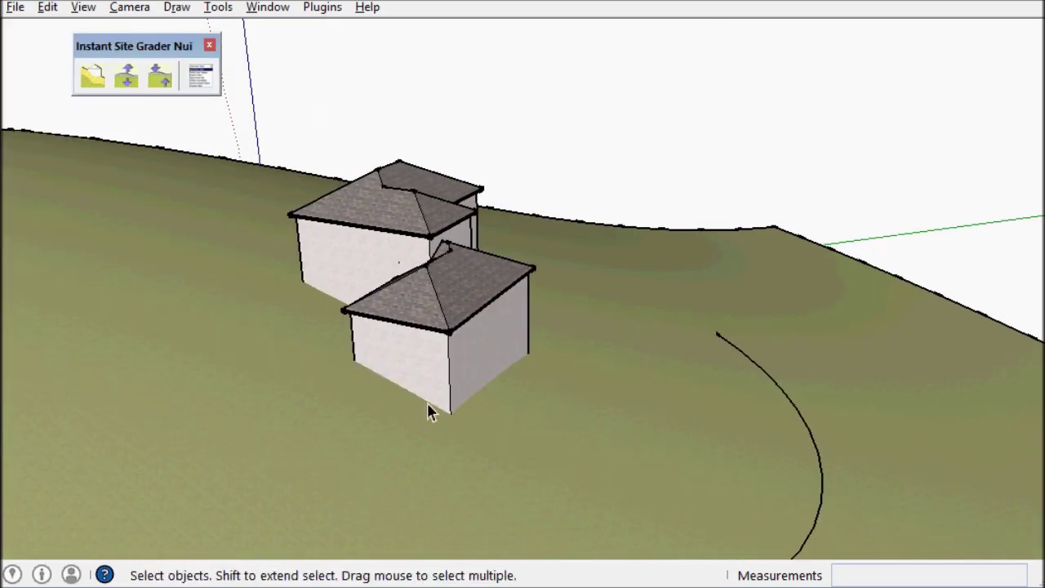
left_click(46, 9)
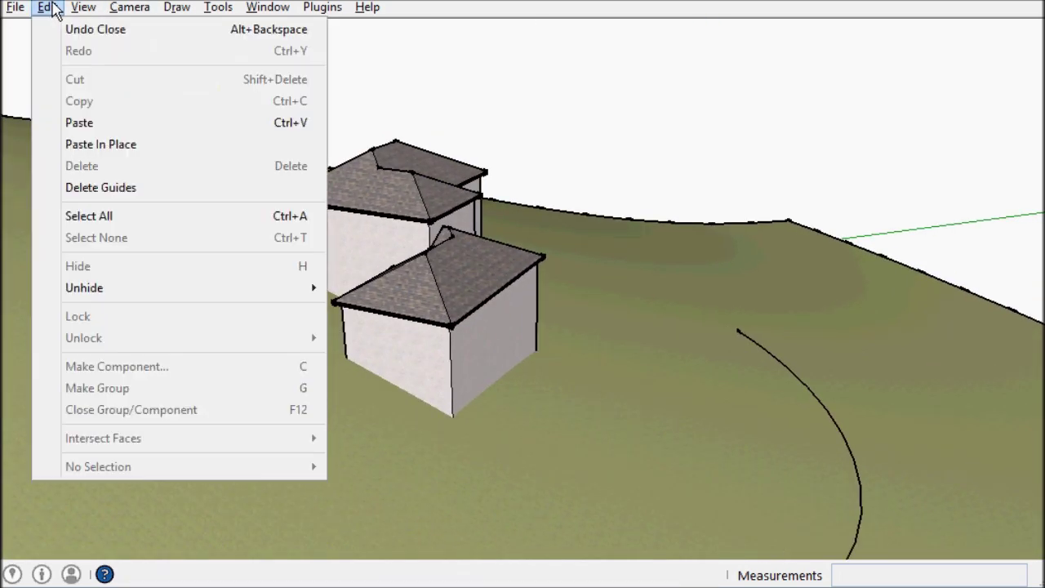
left_click(90, 146)
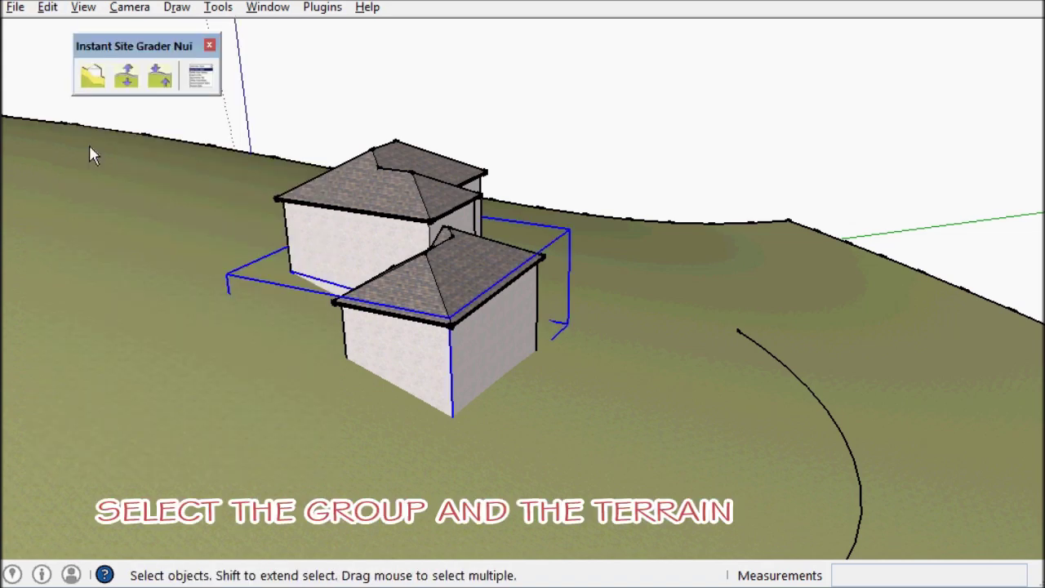
Step: Start Instant Site Grader with the line group and terrain selected, show the parameters and choose the Large preset style
left_click(93, 87)
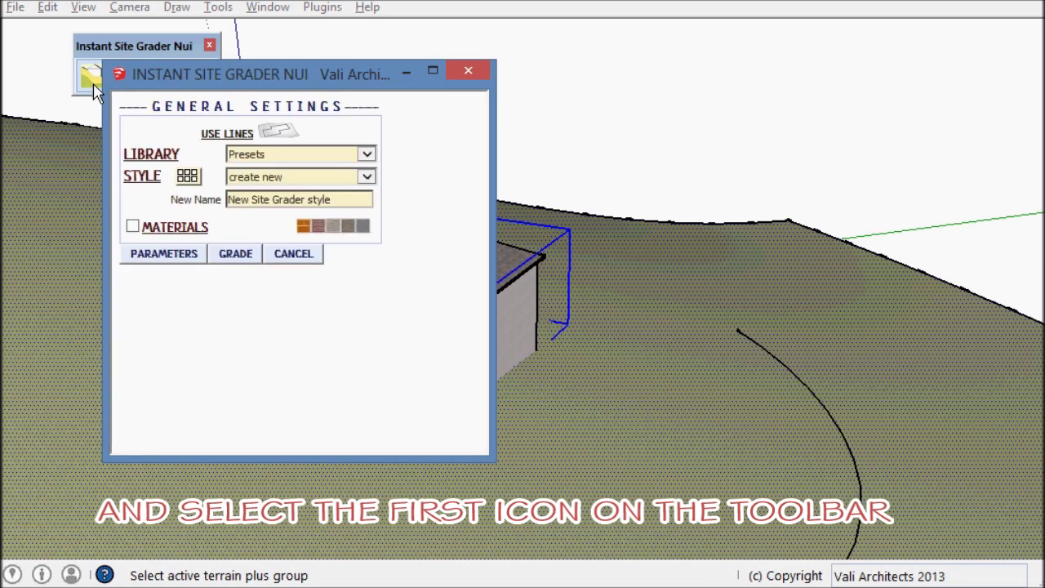
left_click(173, 258)
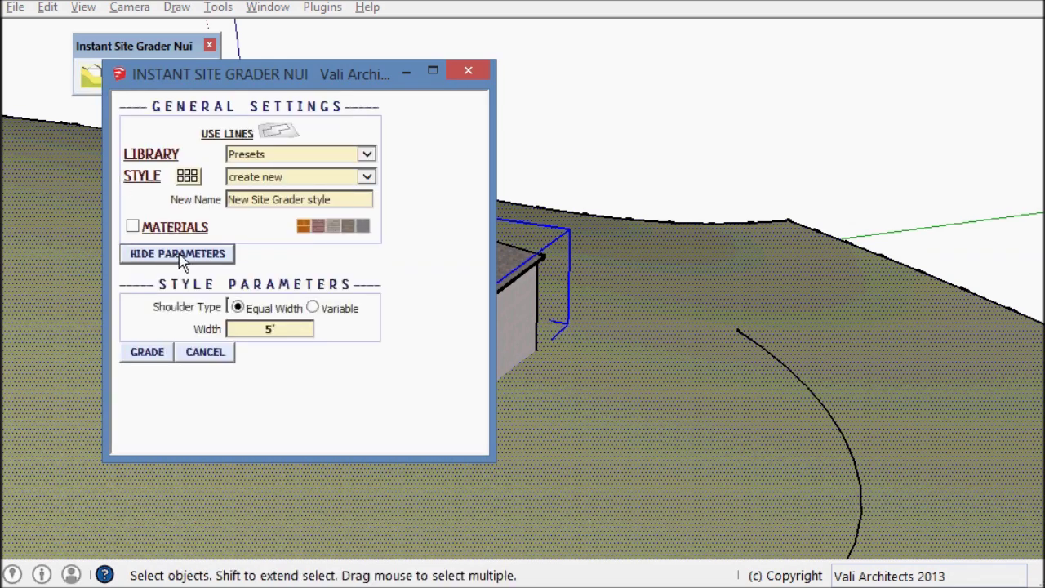
left_click(313, 309)
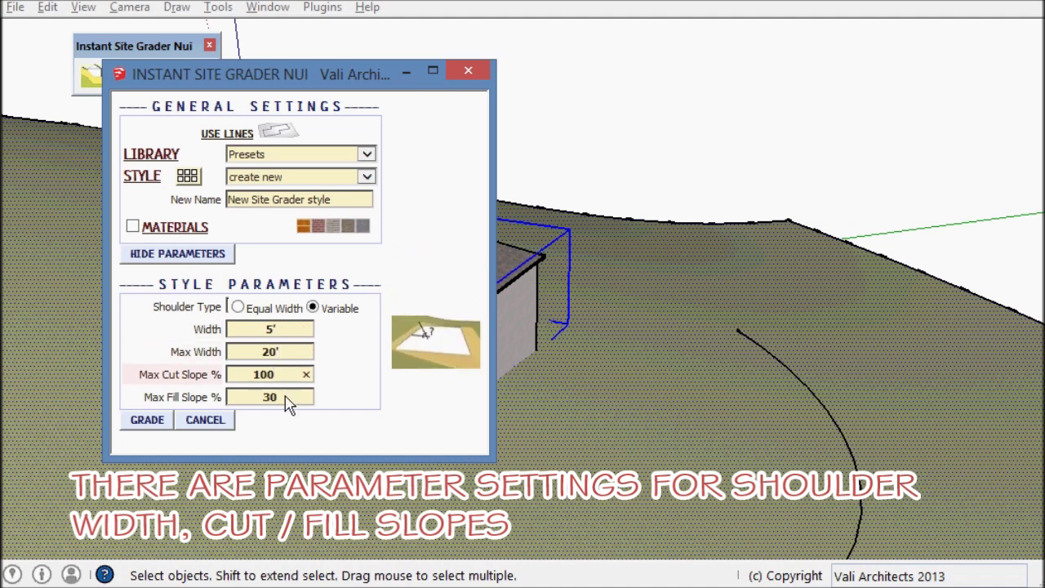
left_click(189, 178)
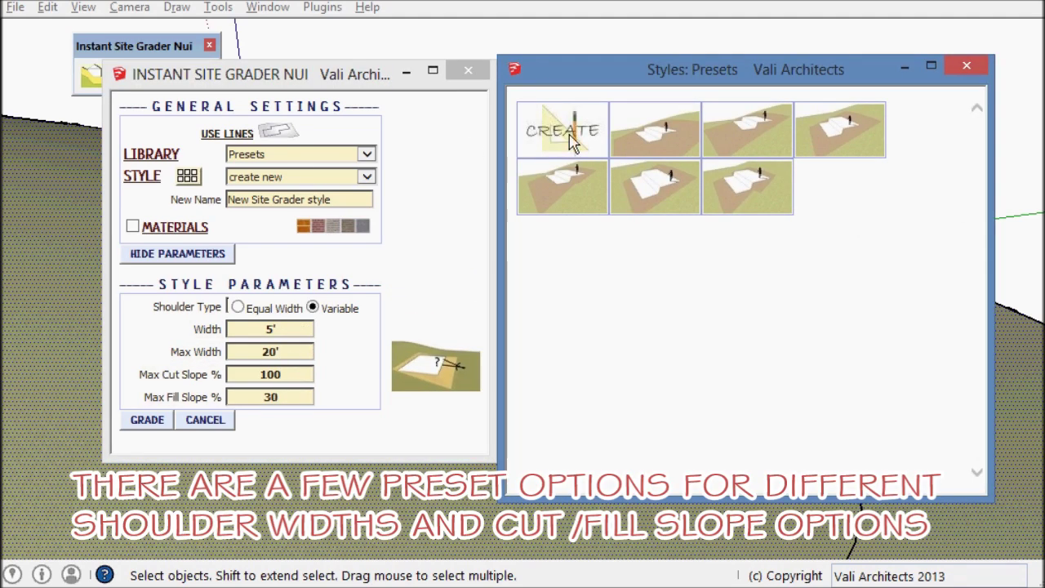
left_click(626, 138)
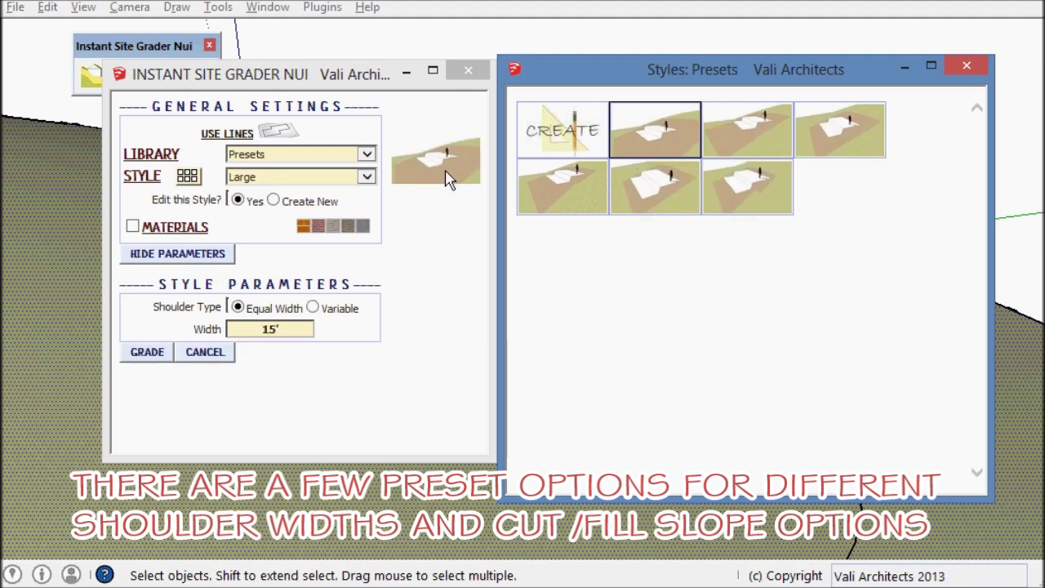
Step: Enable materials, set the shoulder material to Groundcover_Sand_Wind and grade the terrain around the building
left_click(131, 228)
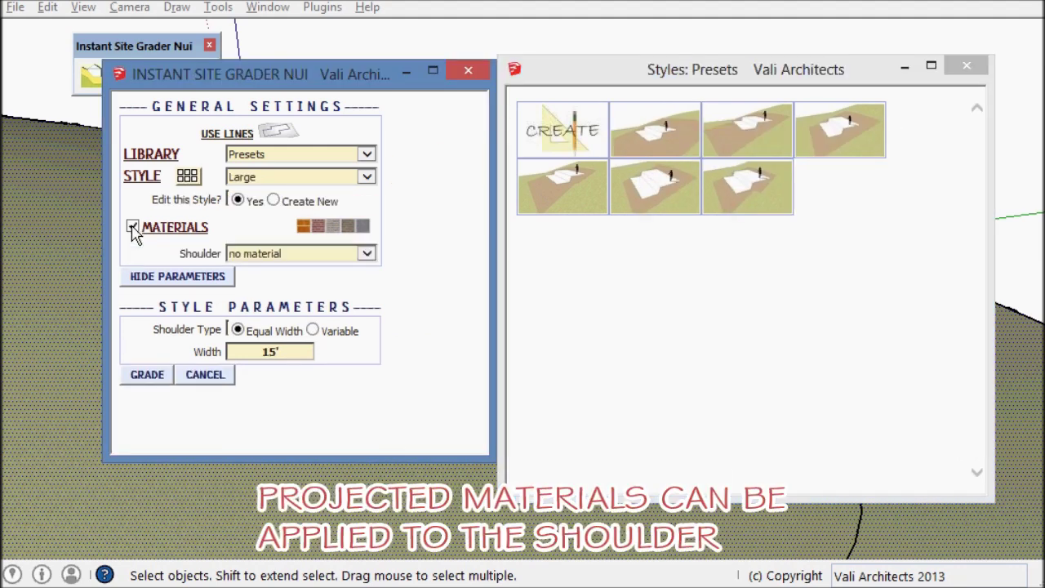
left_click(369, 255)
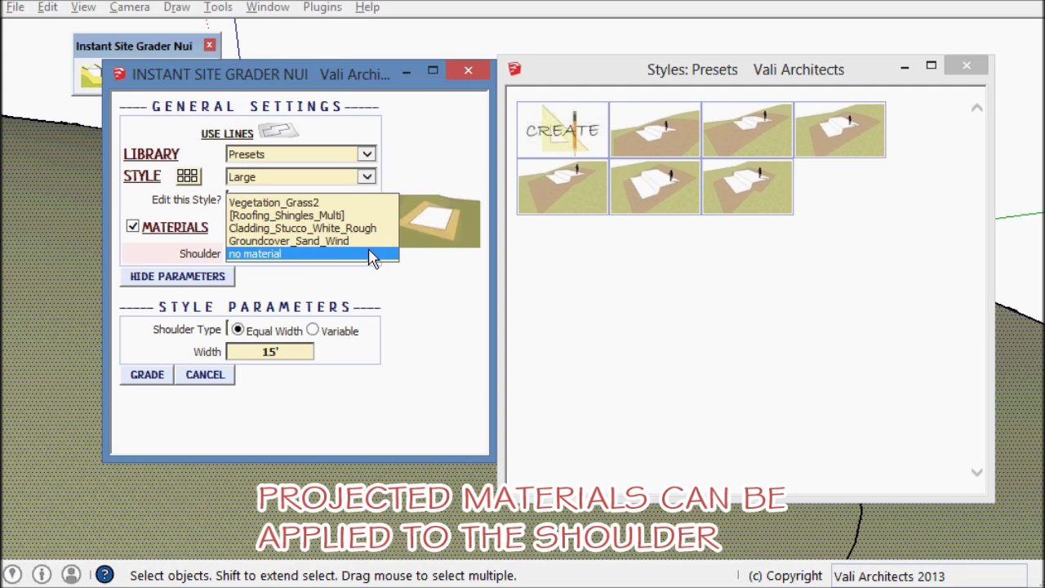
left_click(338, 241)
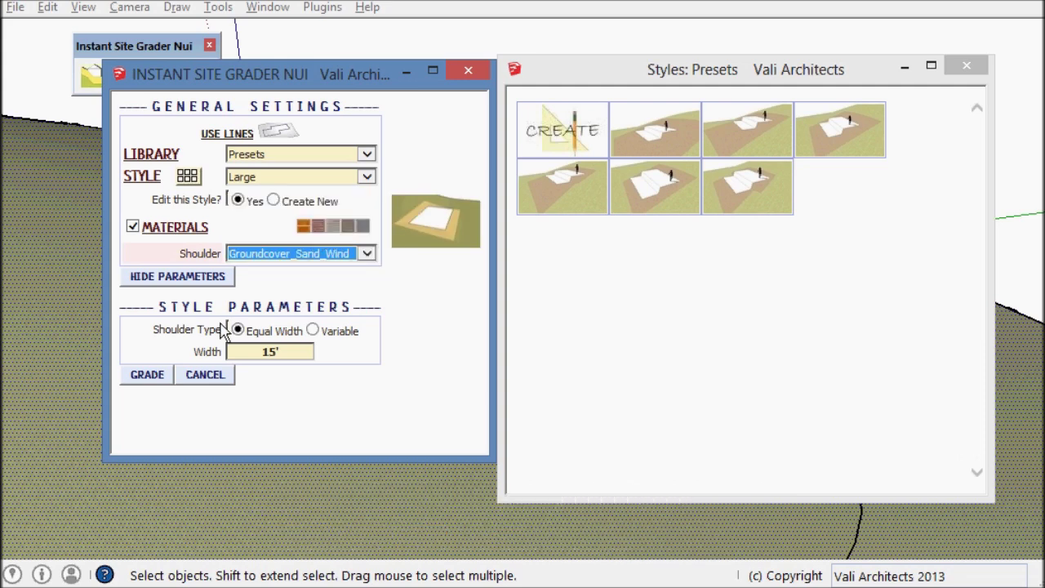
left_click(152, 376)
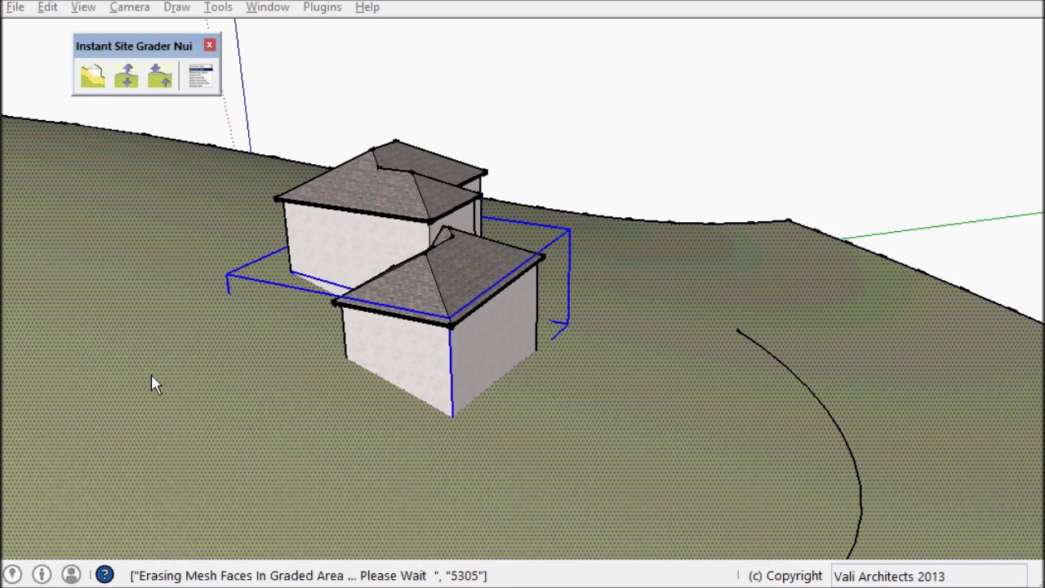
scroll(427, 380, "up", 5)
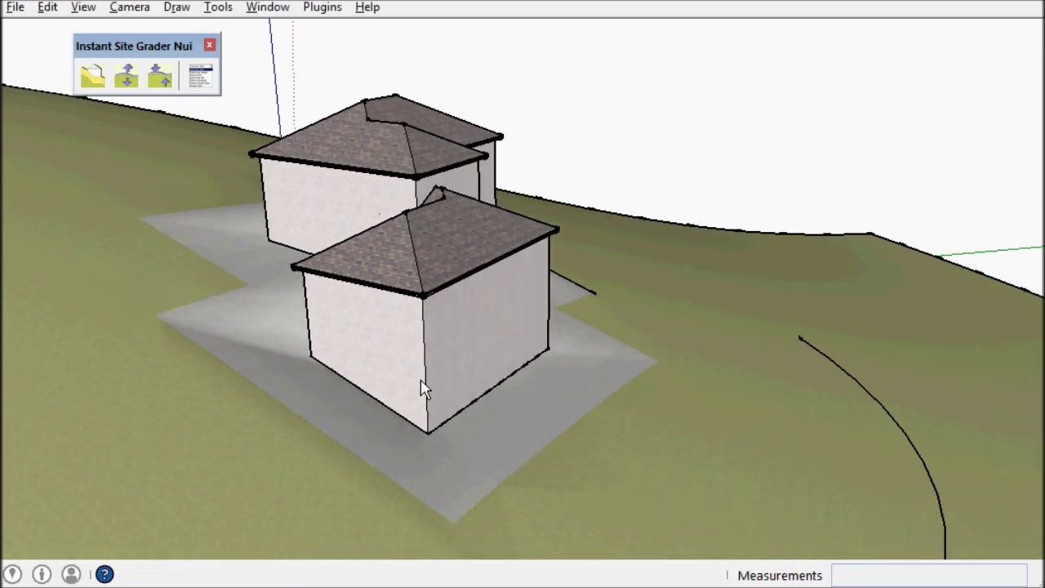
Step: Copy the building about 150' across the slope onto the ungraded part of the terrain
middle_click_drag(462, 378, 840, 324)
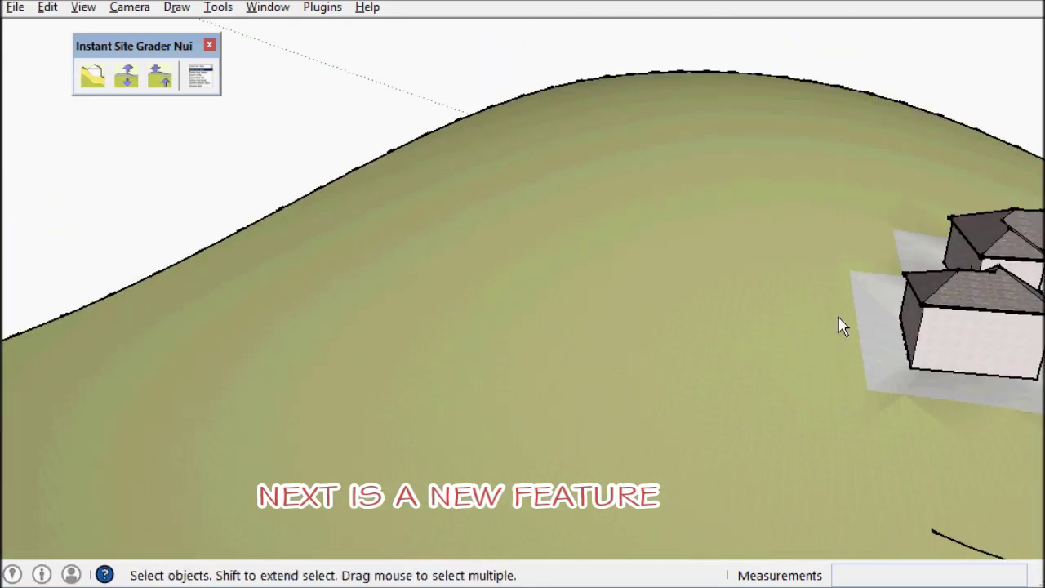
left_click(938, 338)
key("m")
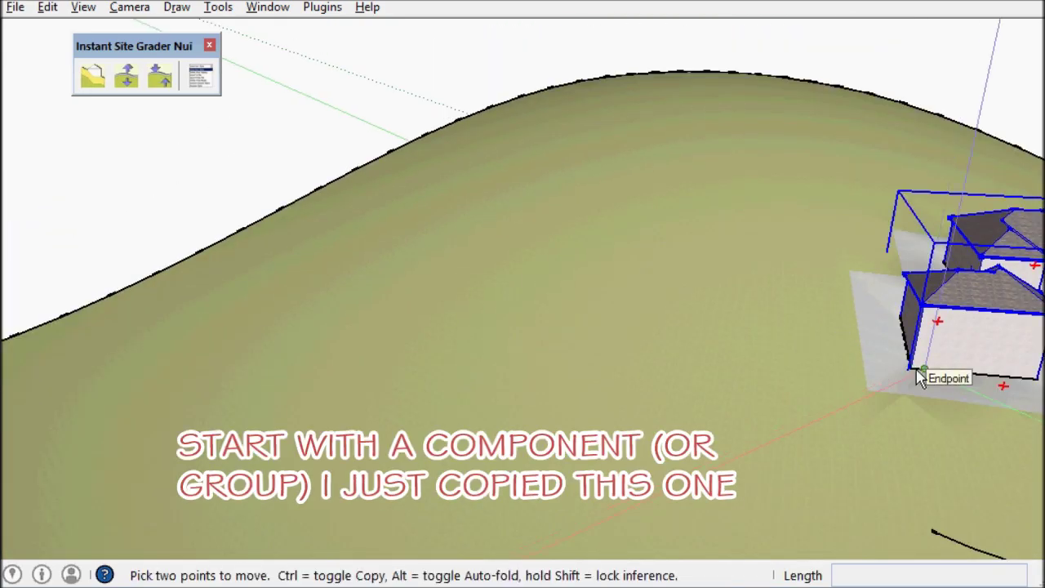
left_click(920, 377)
key("ctrl")
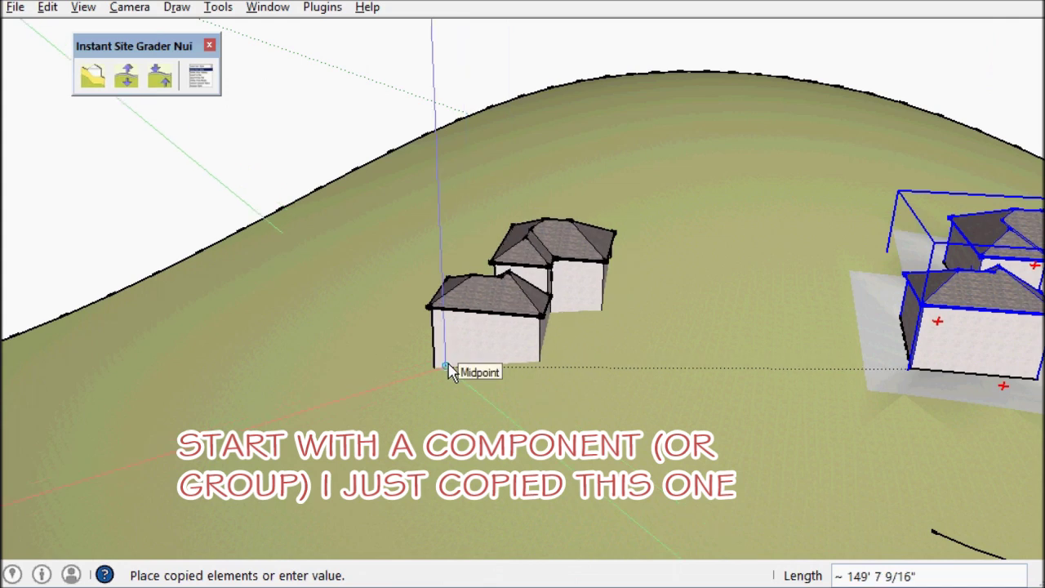
left_click(443, 367)
key("space")
scroll(658, 379, "down", 1)
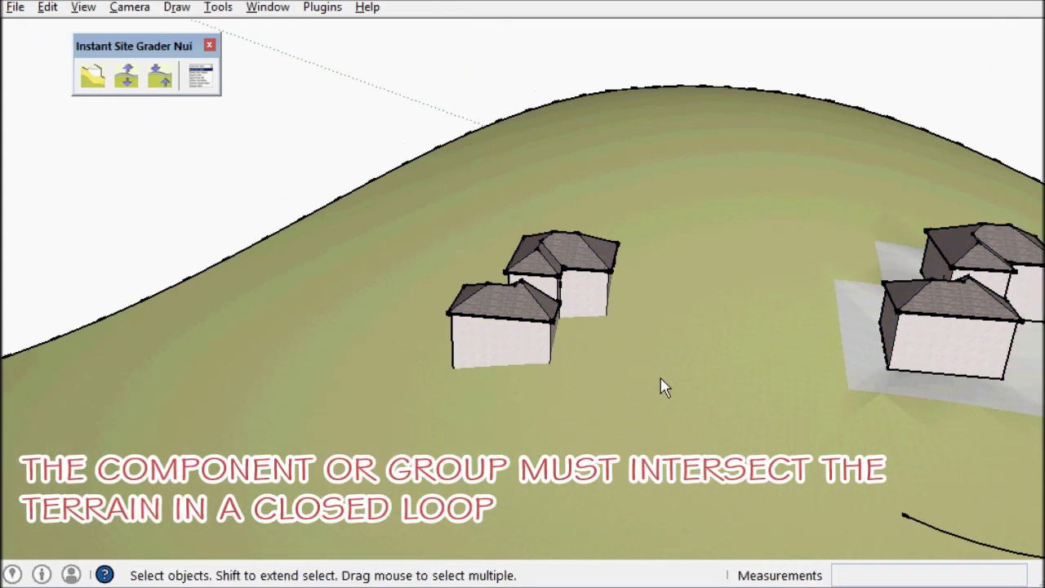
Step: Start Instant Site Grader with the copied building and the terrain selected, and show its style parameters
left_click_drag(659, 377, 437, 220)
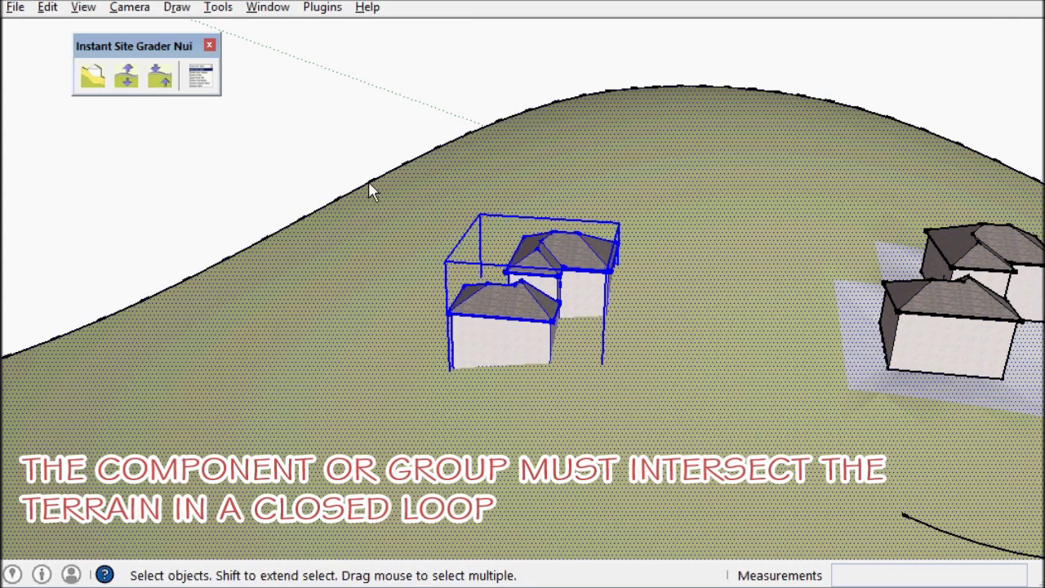
left_click(99, 83)
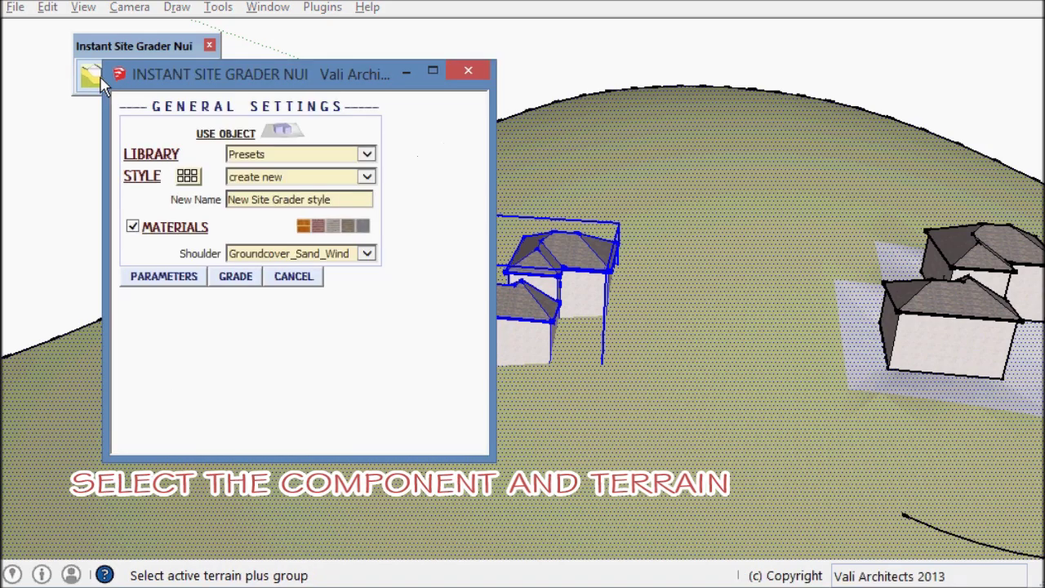
left_click(183, 278)
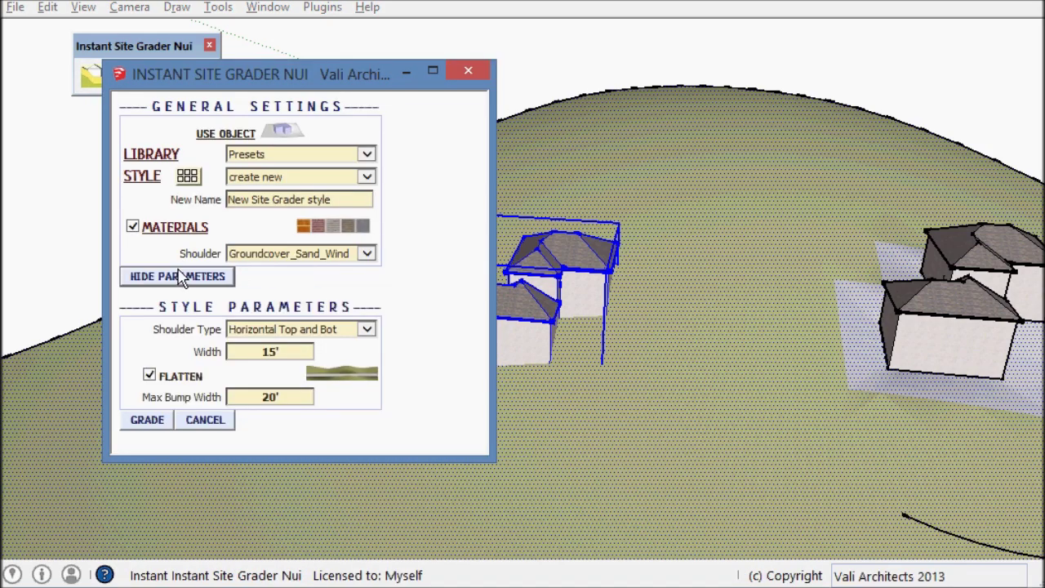
left_click(300, 398)
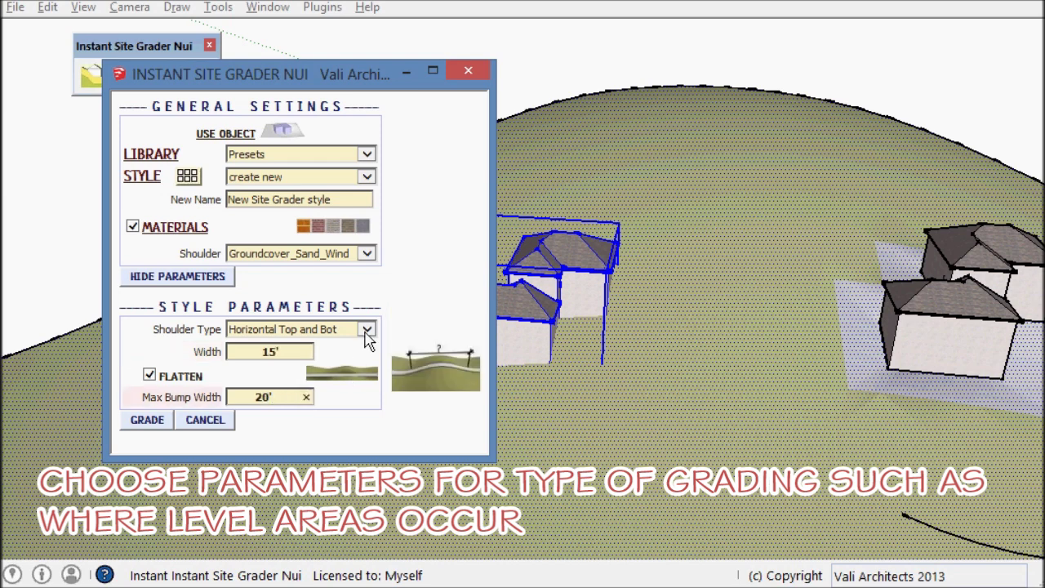
Step: Try the Horizontal Top and Horizontal Bot shoulder types, finishing with Match Terrain Slope
left_click(367, 329)
left_click(299, 343)
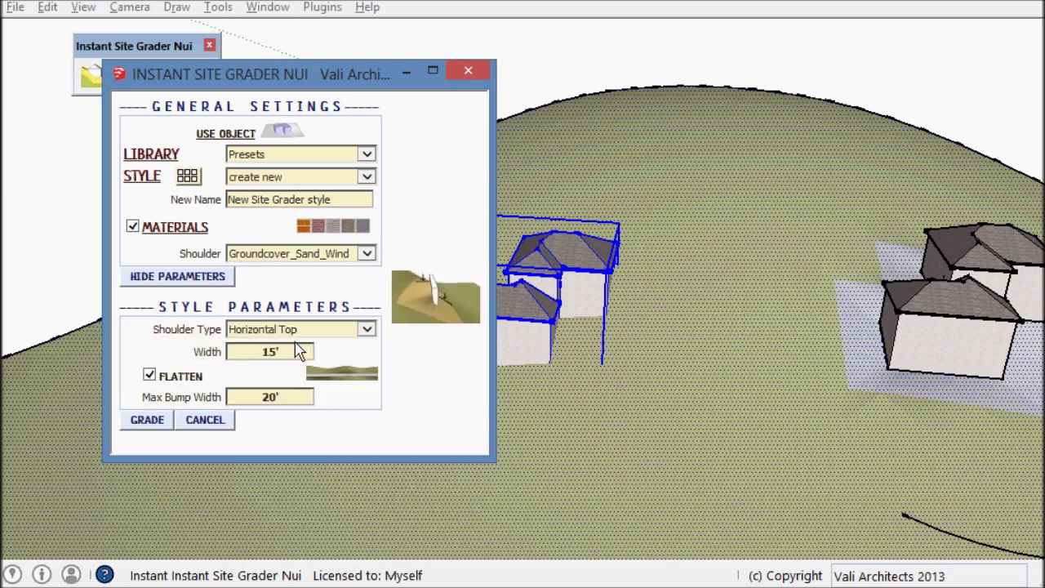
left_click(367, 330)
left_click(291, 343)
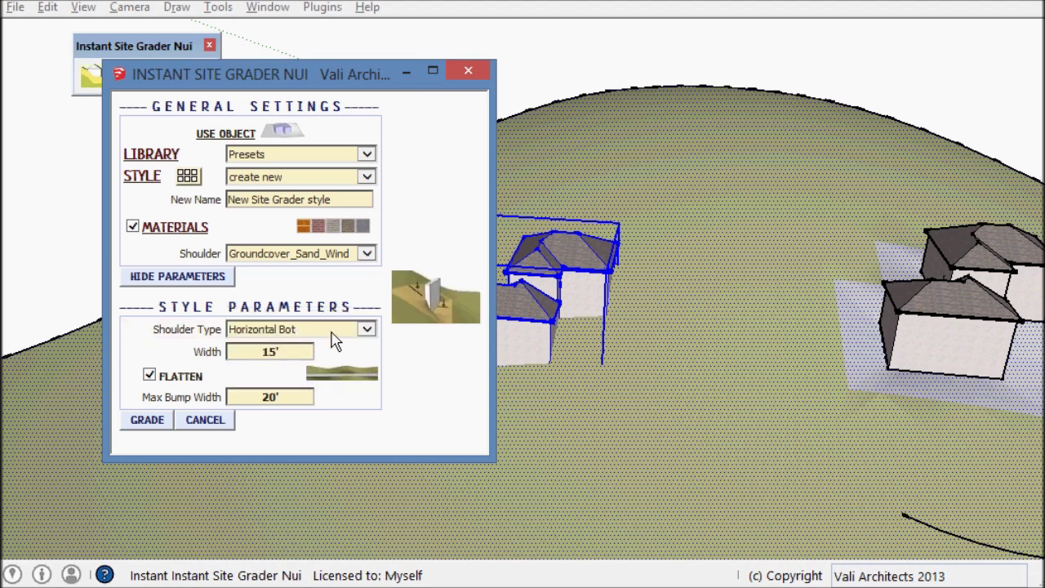
left_click(367, 330)
left_click(383, 343)
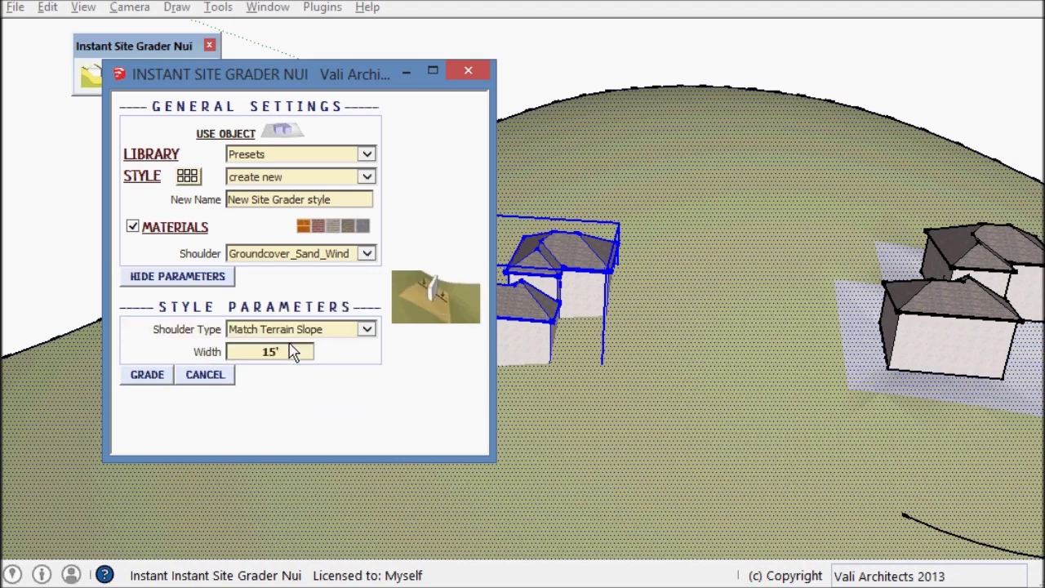
Step: Apply the L Top Bot preset style and grade the terrain around the copied building
left_click(187, 176)
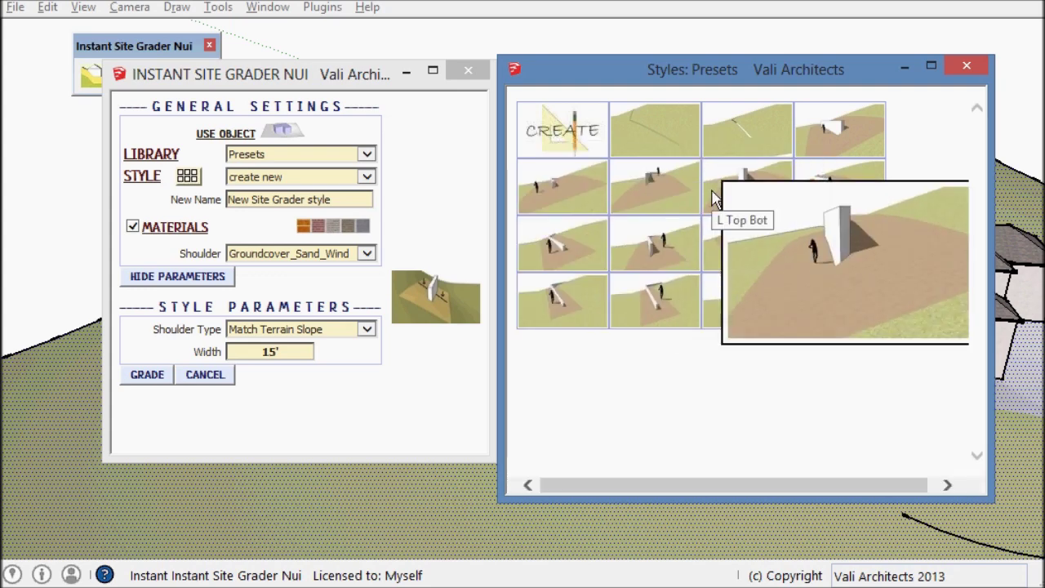
left_click(713, 200)
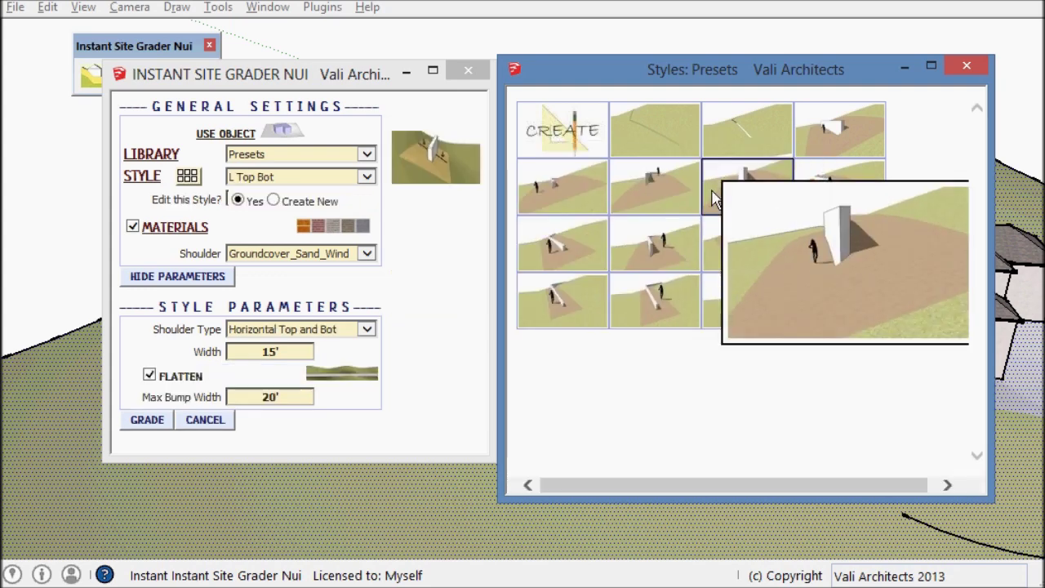
left_click(147, 421)
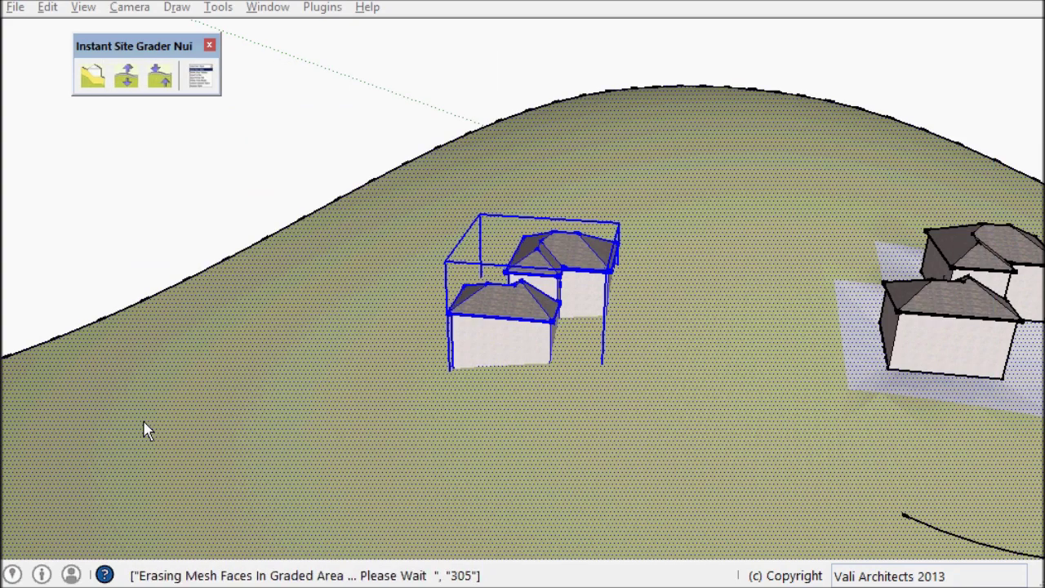
scroll(581, 324, "up", 4)
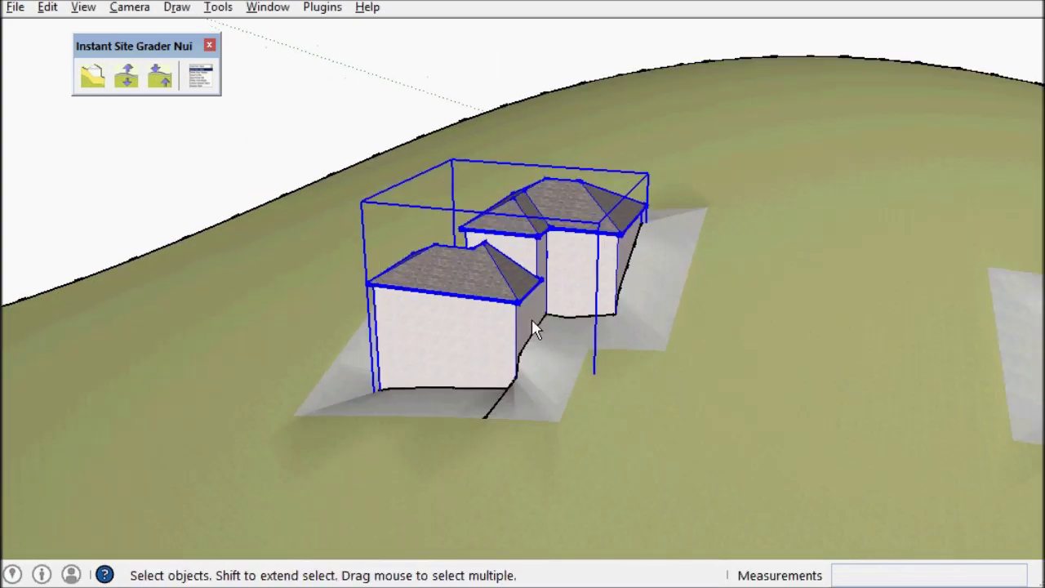
middle_click_drag(432, 350, 669, 317)
middle_click_drag(401, 313, 582, 319)
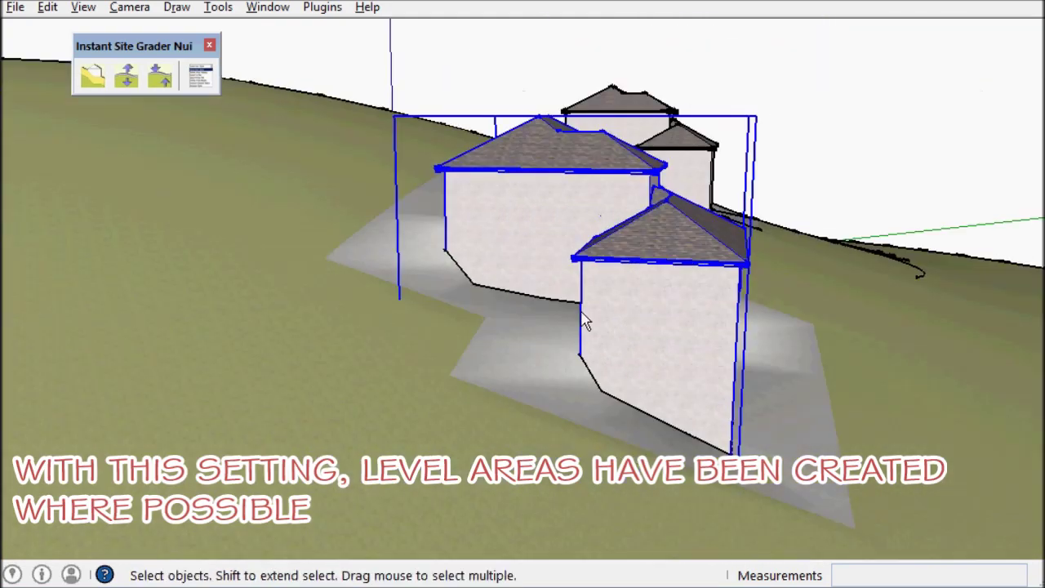
mouse_move(478, 284)
middle_mouse_down()
mouse_move(513, 280)
mouse_move(597, 229)
mouse_move(713, 278)
mouse_move(739, 329)
mouse_move(590, 303)
middle_mouse_up()
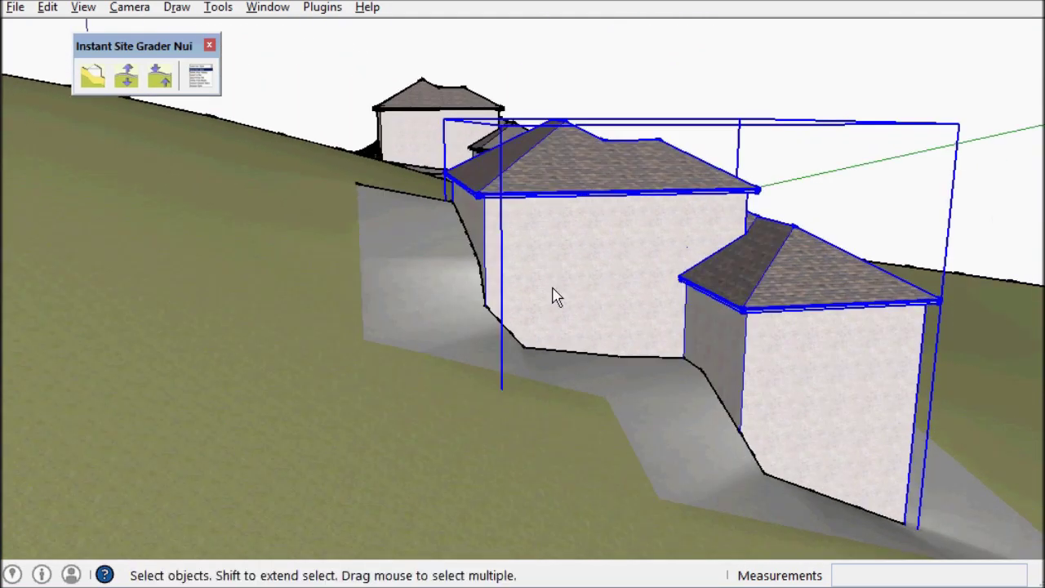
Step: Adjust the grade height at three spots beside the copied building, with Flatten Vertical Curves set to no and a 10' max curve length
left_click(129, 78)
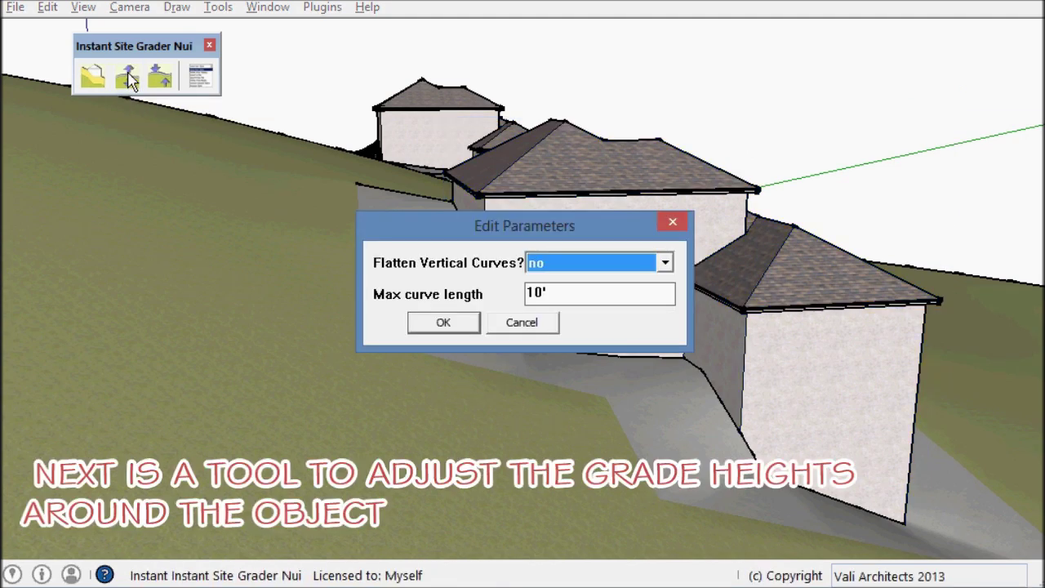
left_click(453, 322)
middle_click_drag(441, 200, 589, 269)
left_click(589, 269)
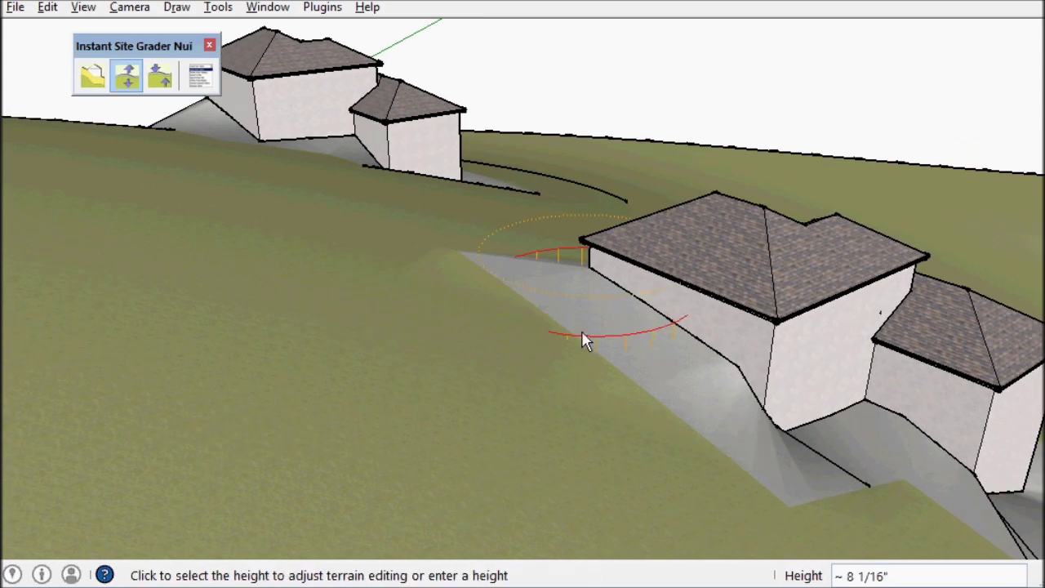
left_click(581, 346)
left_click(724, 417)
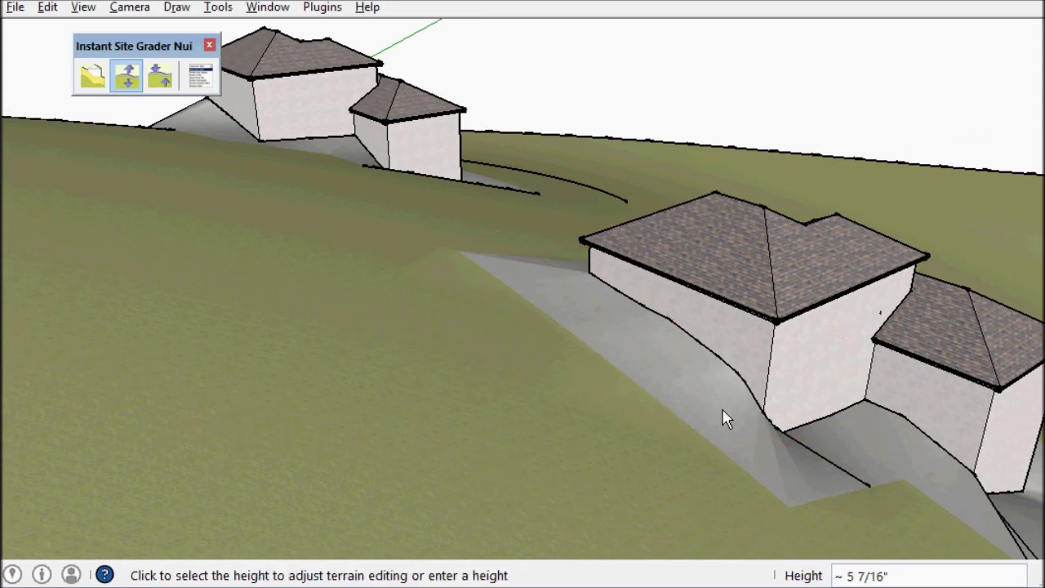
left_click(724, 416)
left_click(913, 435)
left_click(910, 468)
Step: Raise the grade at three spots around the copied building's lowest corner
middle_click_drag(911, 469, 346, 454)
left_click(346, 454)
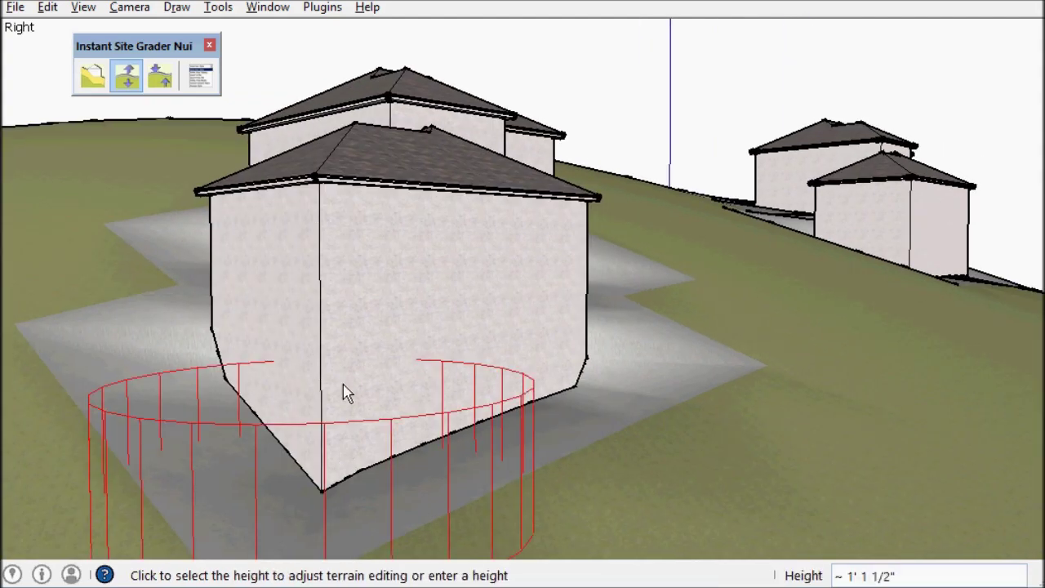
left_click(345, 392)
left_click(261, 433)
left_click(264, 378)
left_click(451, 456)
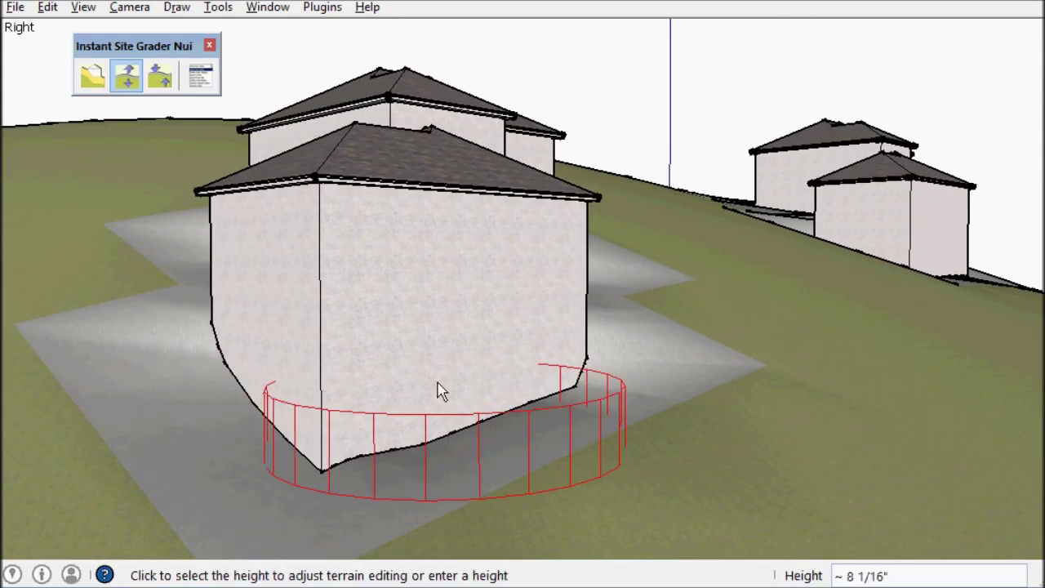
left_click(438, 390)
Step: Lower the grade beside the front corner of the copied building's lower wing
middle_click_drag(579, 392, 382, 334)
left_click(383, 333)
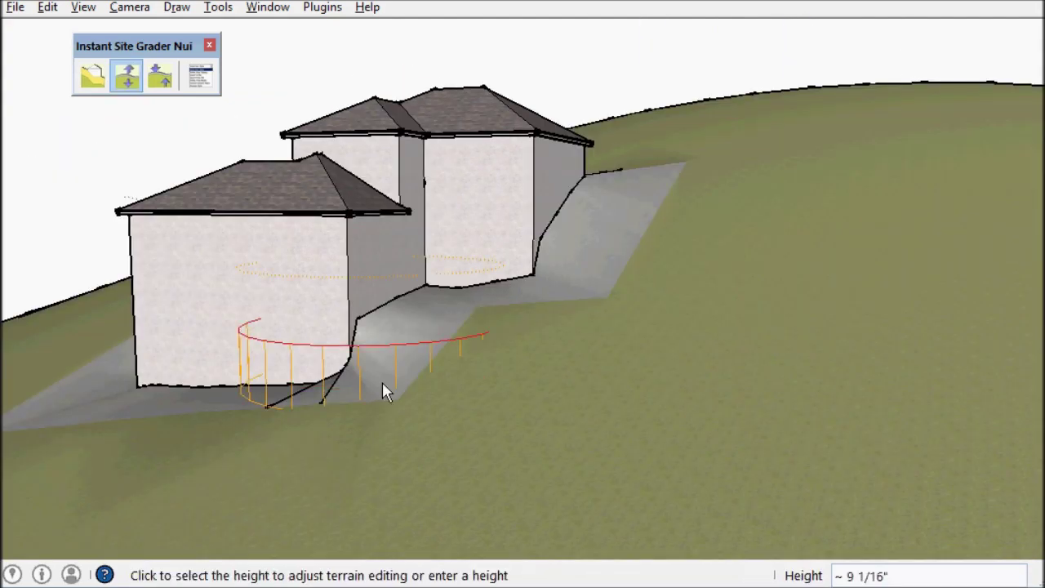
left_click(384, 385)
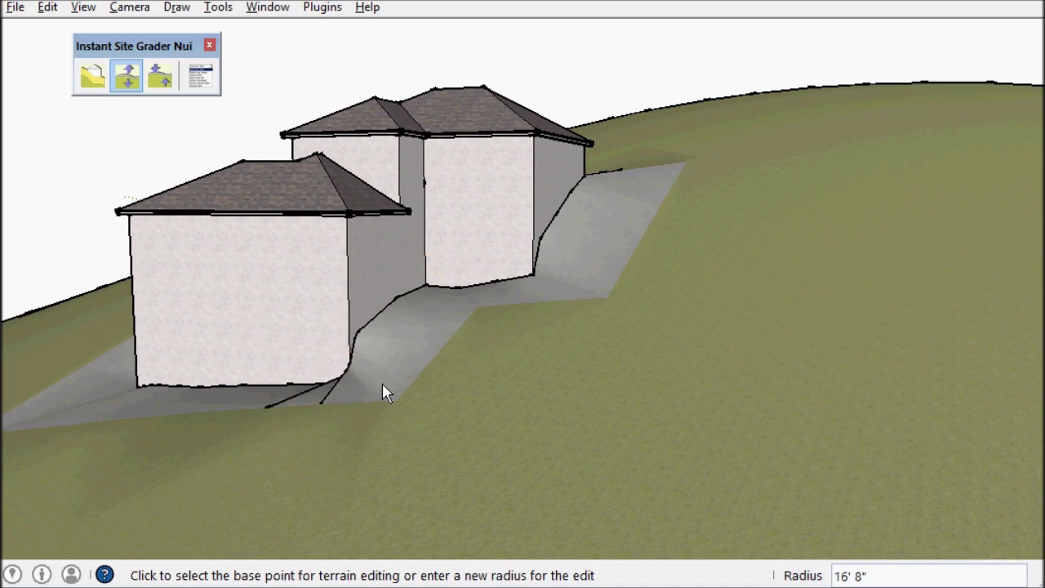
Step: Smooth the terrain along the copied building's walls with vertical curves flattened, a 10' max curve length and a 16' 8" radius
left_click(162, 80)
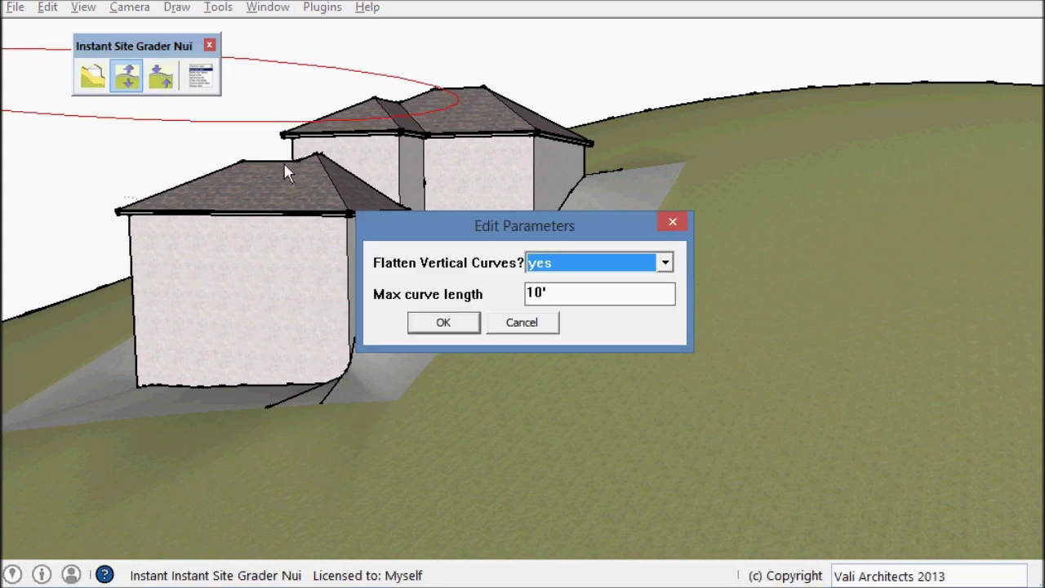
left_click(441, 320)
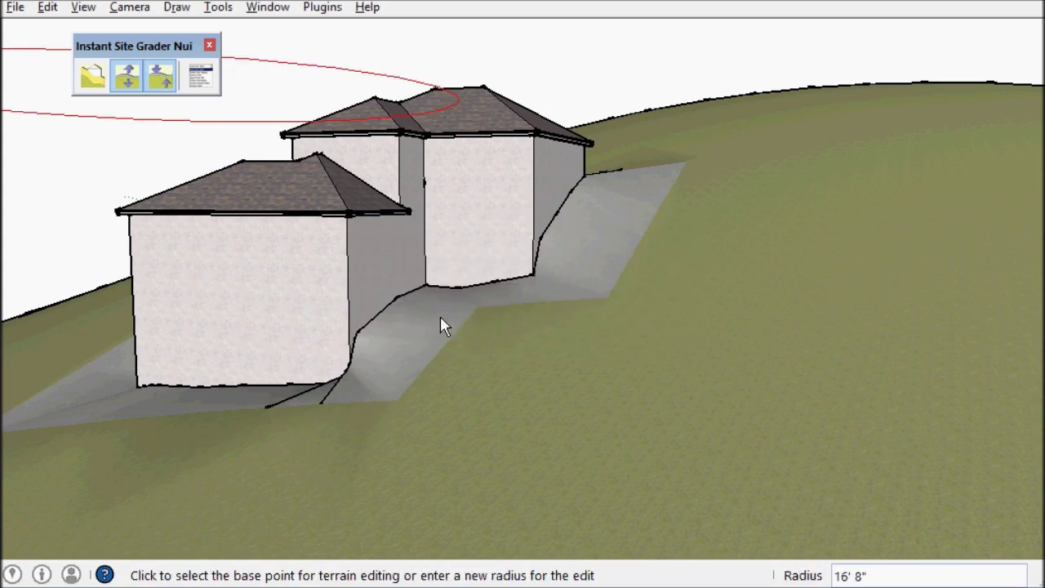
left_click(322, 388)
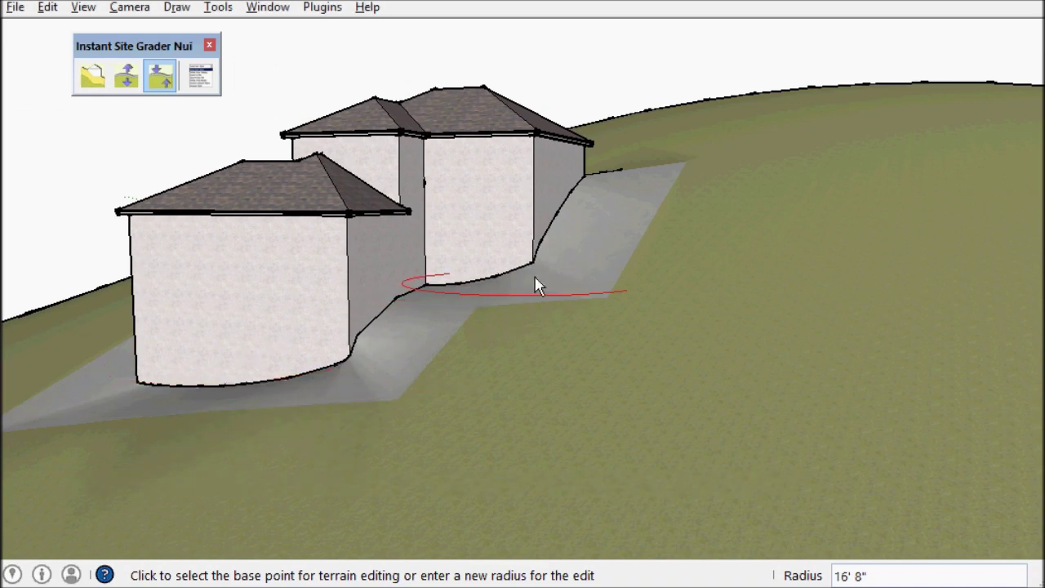
left_click(387, 306)
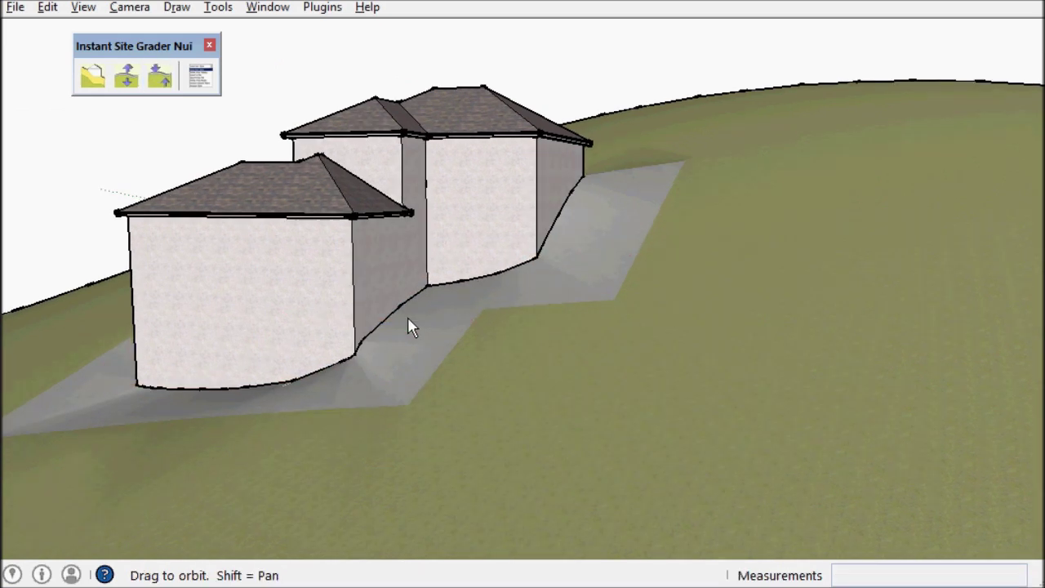
middle_click_drag(408, 318, 506, 366)
key("space")
scroll(501, 366, "down", 3)
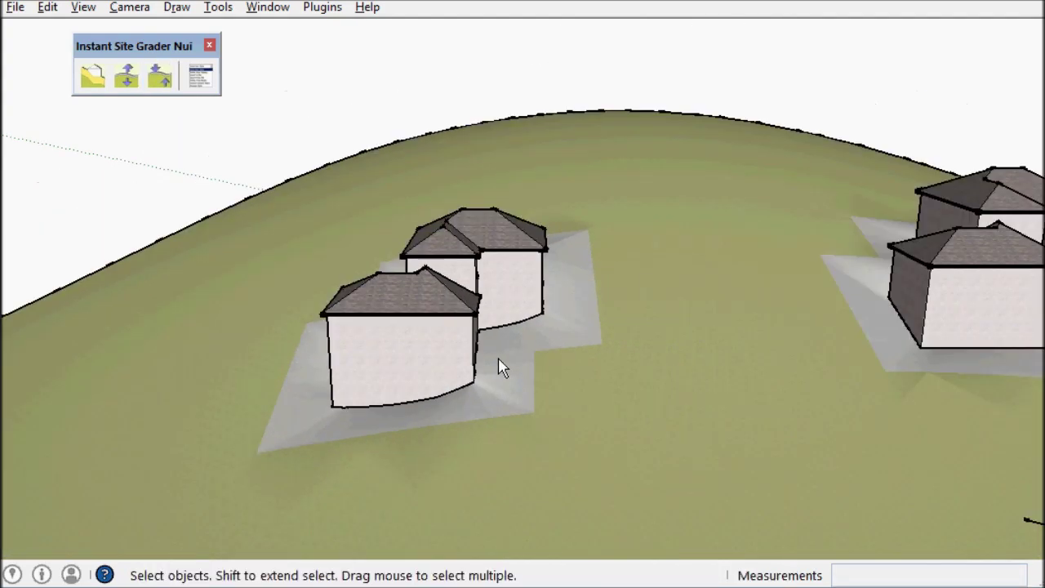
Step: Start Instant Wall's Make Wall command with the curved line downhill of the first building selected
scroll(502, 367, "down", 5)
middle_click_drag(790, 390, 280, 354)
scroll(343, 427, "up", 3)
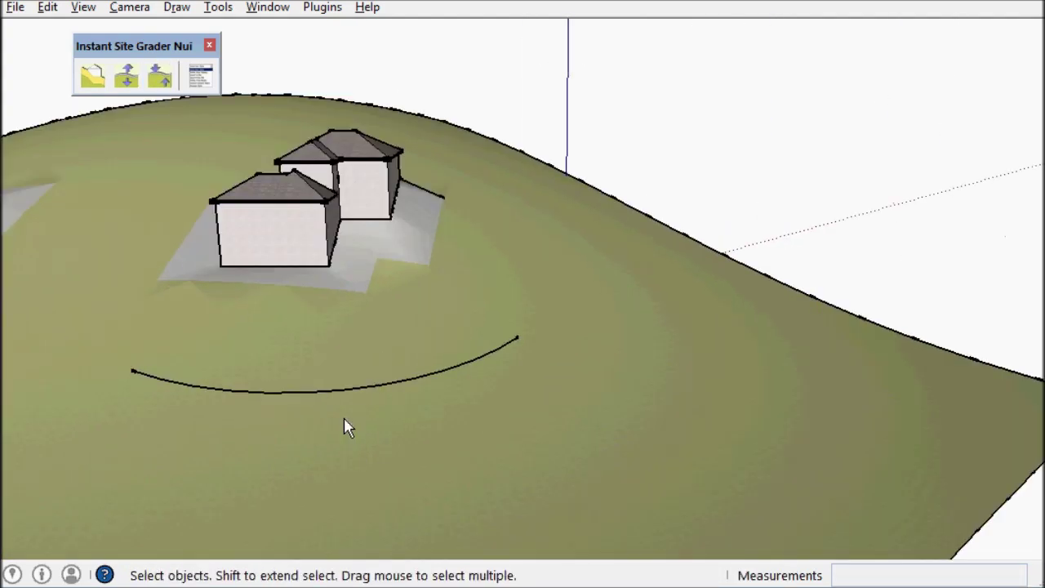
scroll(346, 428, "up", 2)
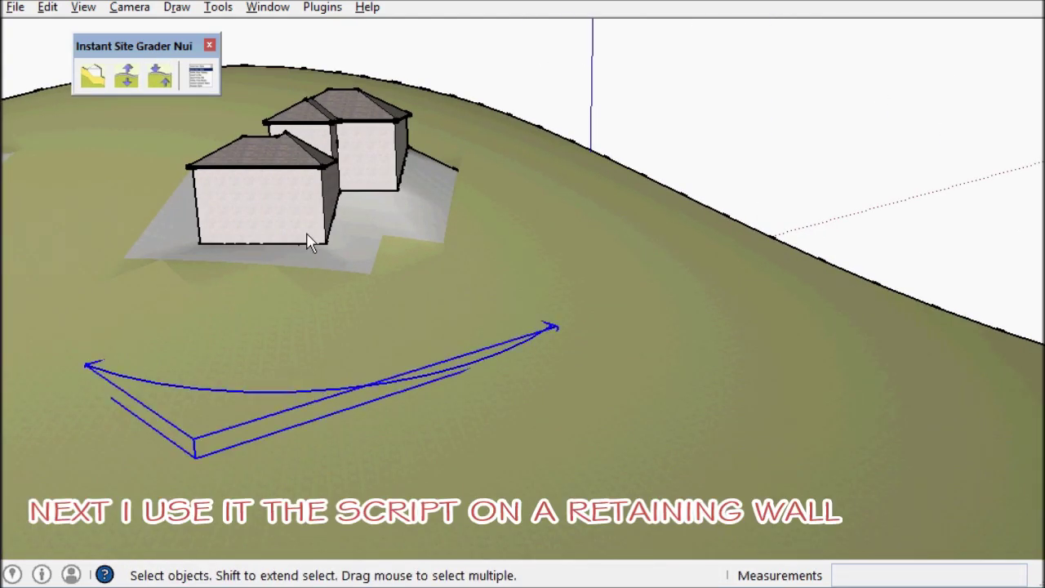
left_click(323, 8)
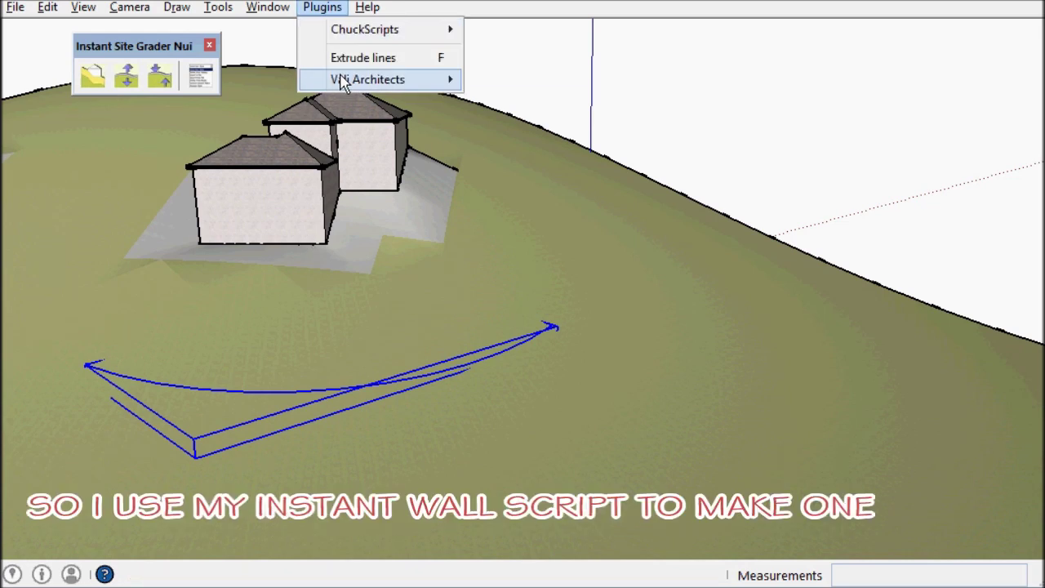
mouse_move(345, 79)
mouse_move(531, 189)
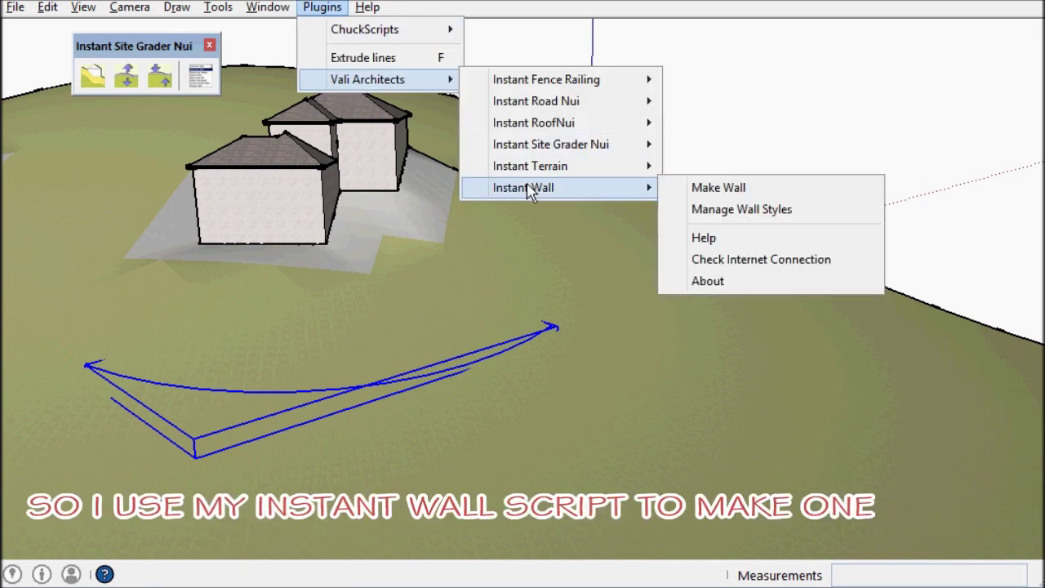
left_click(718, 196)
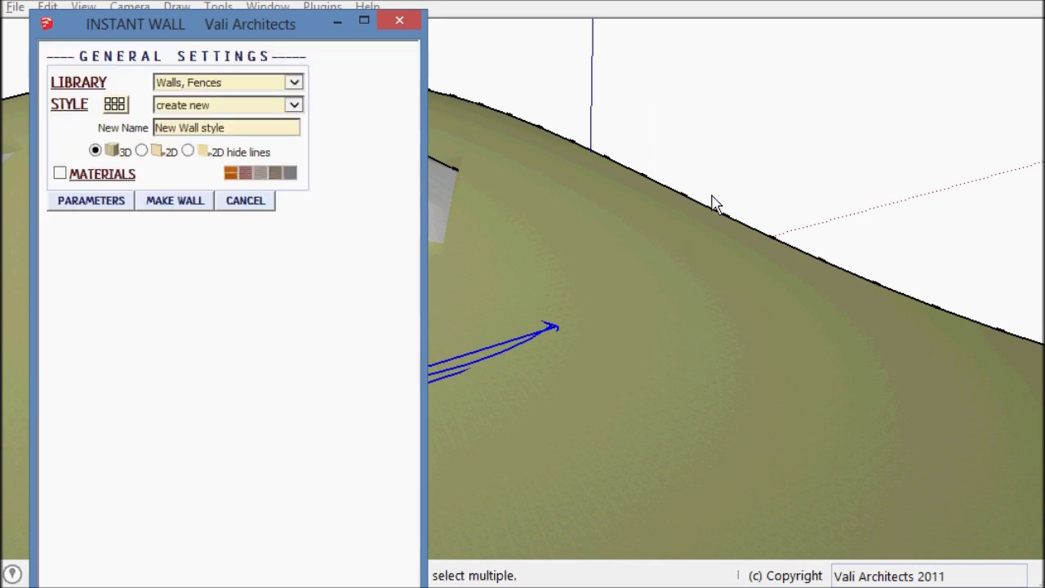
Step: Make a wall along the curve using the Retaining Wall Sloped style with the wall height set to 24
left_click(115, 105)
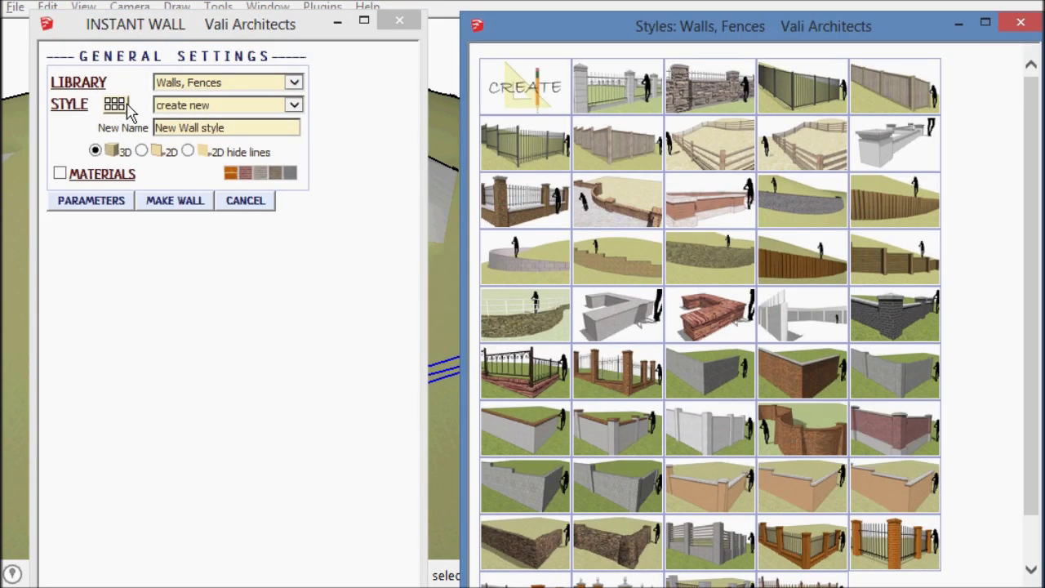
left_click(515, 263)
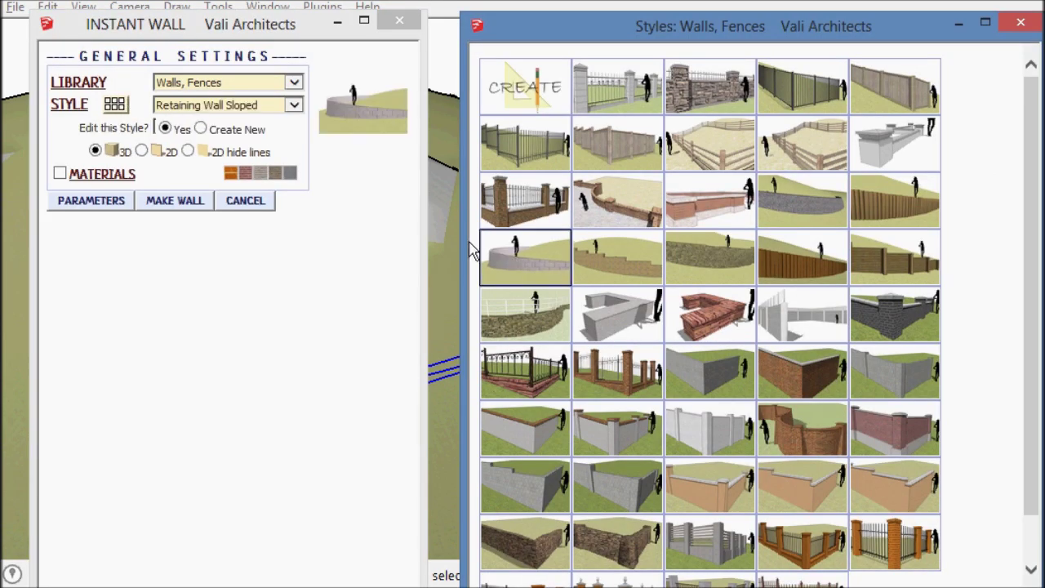
left_click(102, 206)
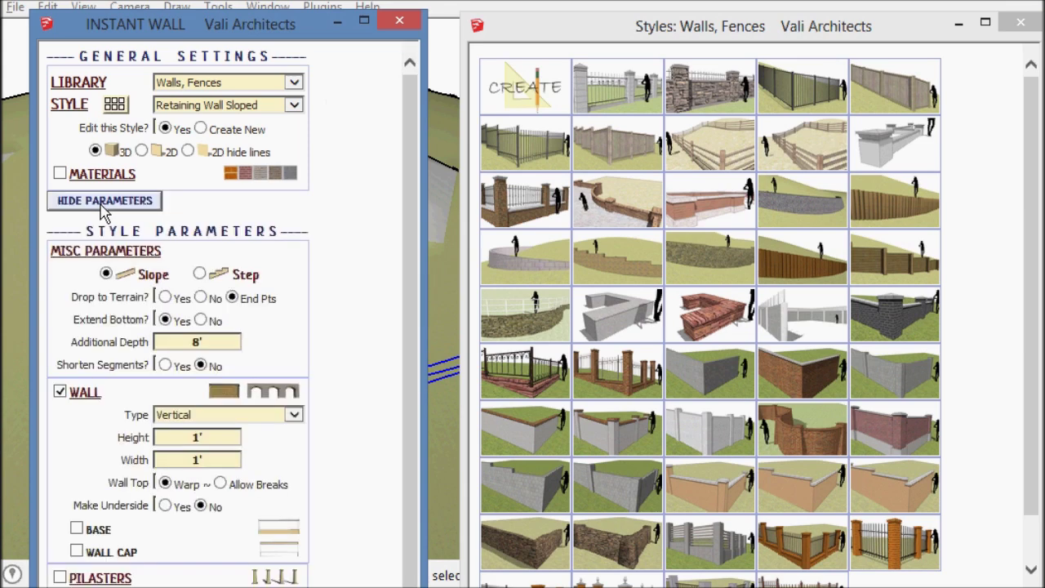
left_click(196, 439)
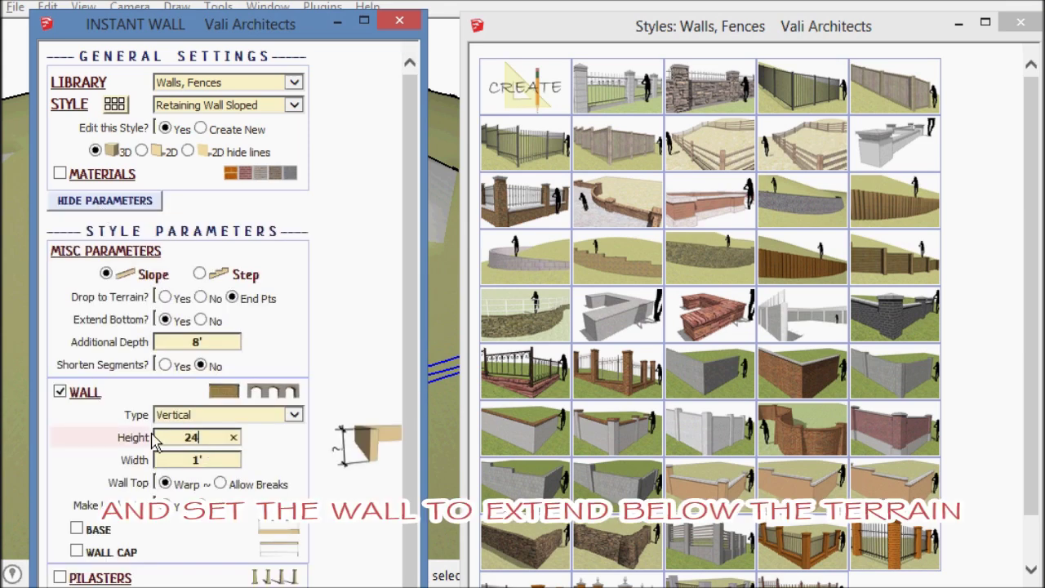
scroll(412, 457, "down", 1)
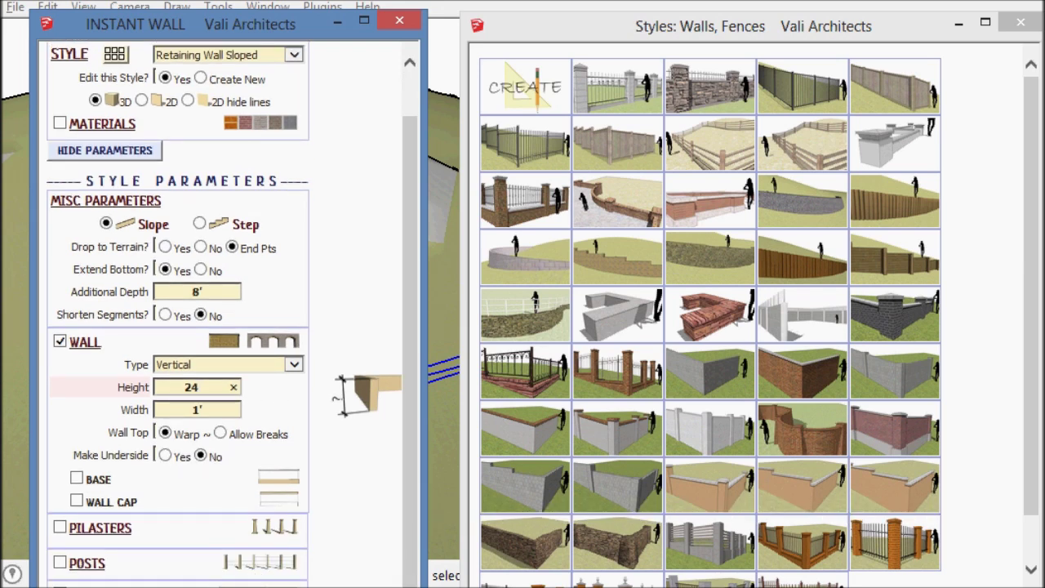
left_click(160, 151)
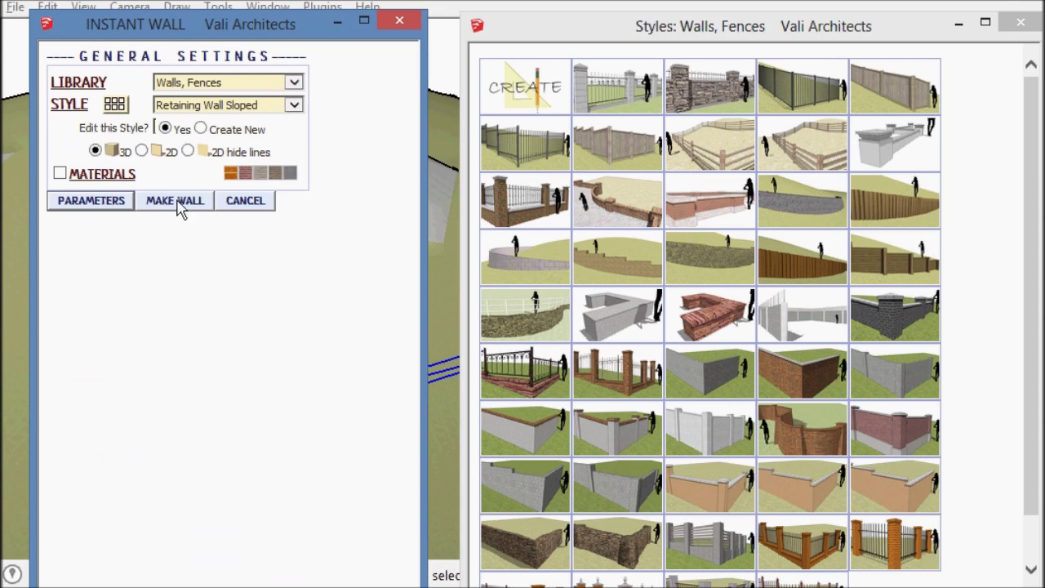
left_click(175, 201)
Step: Start Instant Site Grader with the retaining wall and terrain selected, and choose the M Top Bot preset style
middle_click_drag(325, 336, 180, 343)
scroll(278, 341, "up", 3)
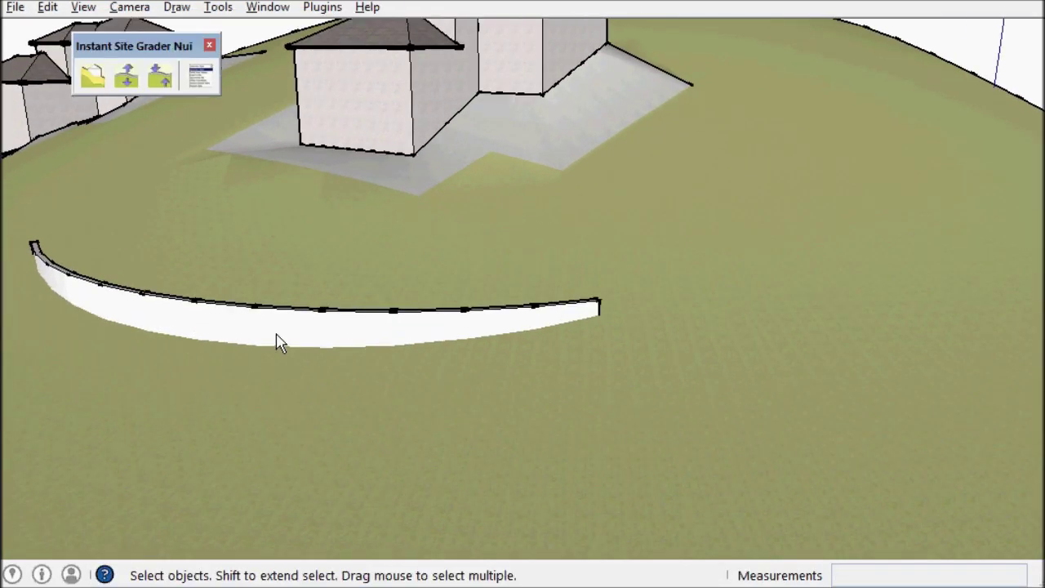
left_click_drag(323, 395, 217, 292)
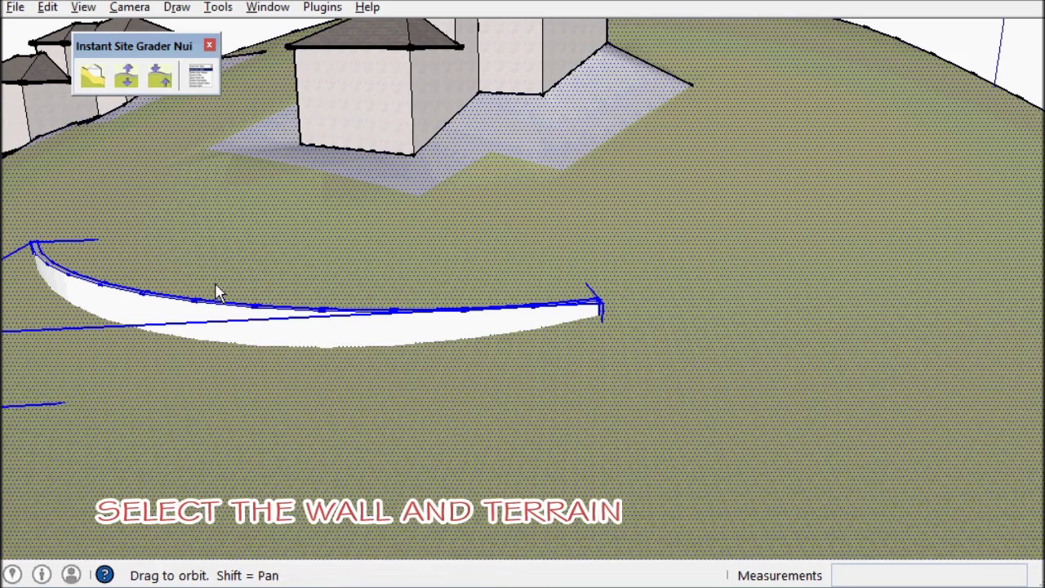
middle_click_drag(216, 292, 373, 345, "shift")
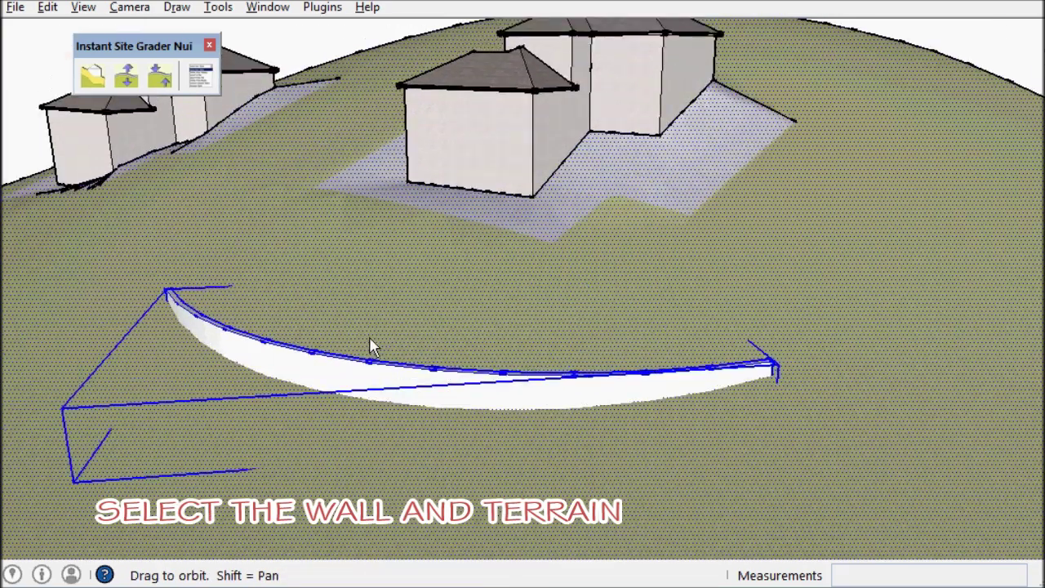
left_click(96, 81)
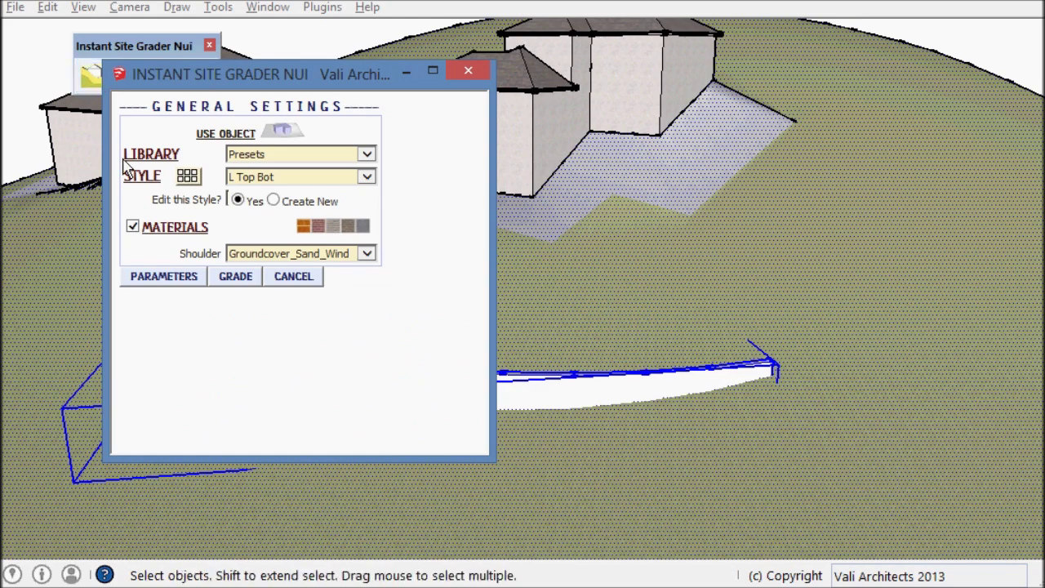
left_click(187, 178)
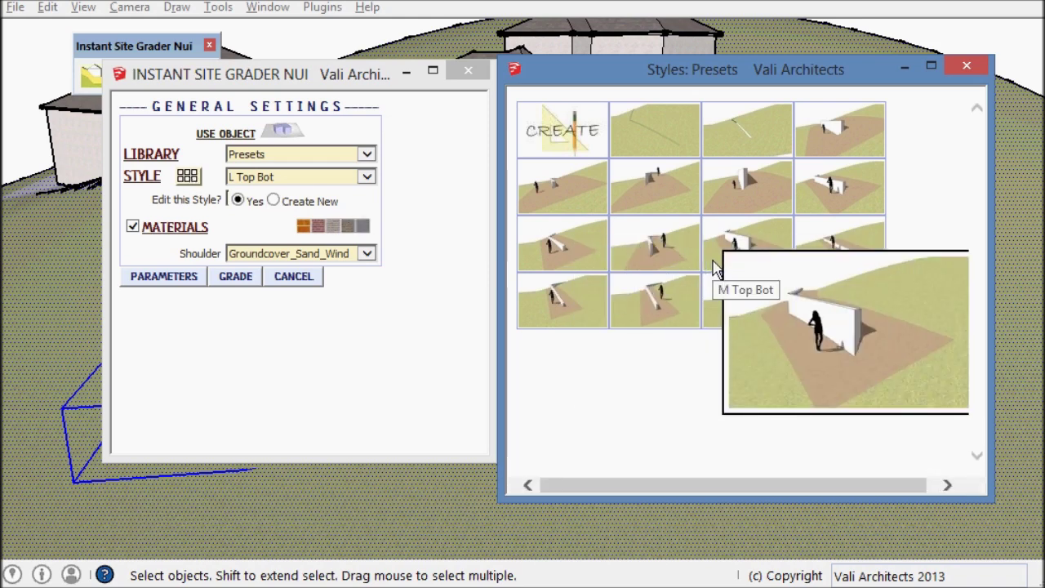
left_click(716, 269)
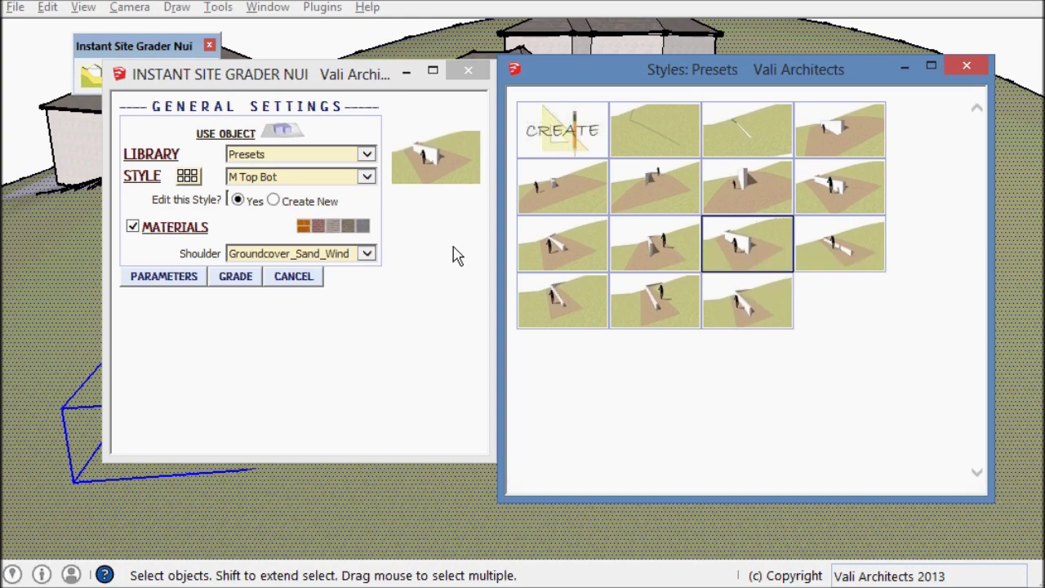
Step: Grade the terrain around the retaining wall with the chosen site grader style and check the backfilled side
left_click(235, 278)
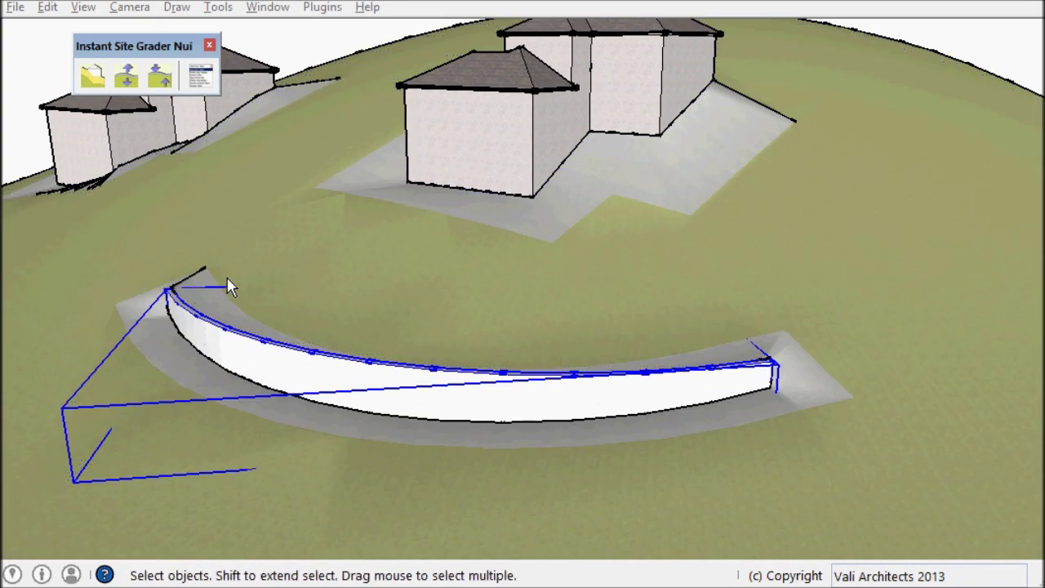
mouse_move(326, 329)
middle_mouse_down()
mouse_move(422, 339)
mouse_move(530, 378)
mouse_move(268, 362)
mouse_move(295, 276)
mouse_move(295, 309)
mouse_move(300, 299)
mouse_move(319, 310)
middle_mouse_up()
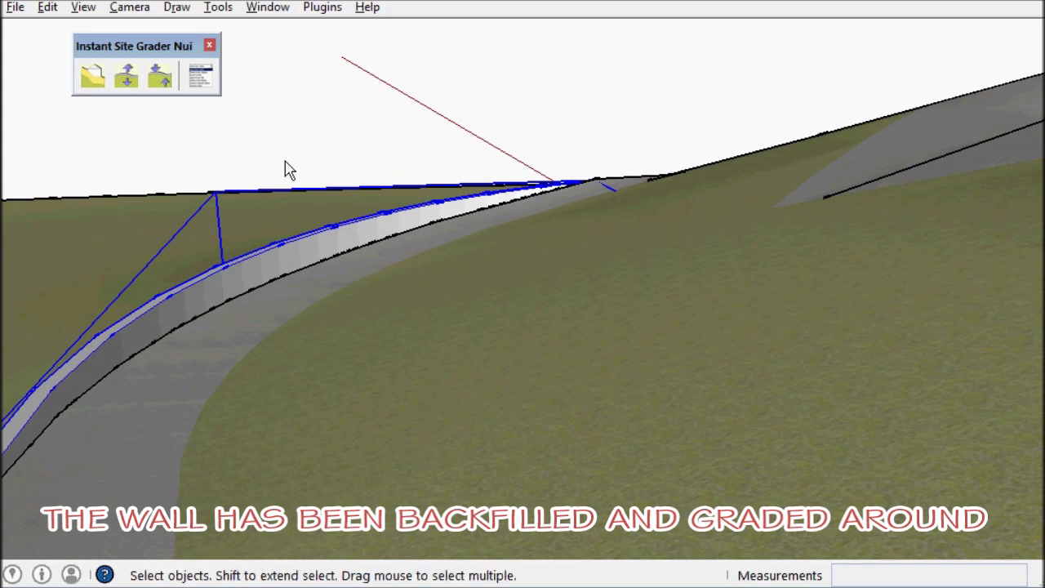
Step: Raise the terrain in several spots along the back of the retaining wall by about 11", with a 10' max curve length and vertical curves unflattened
left_click(247, 138)
left_click(138, 85)
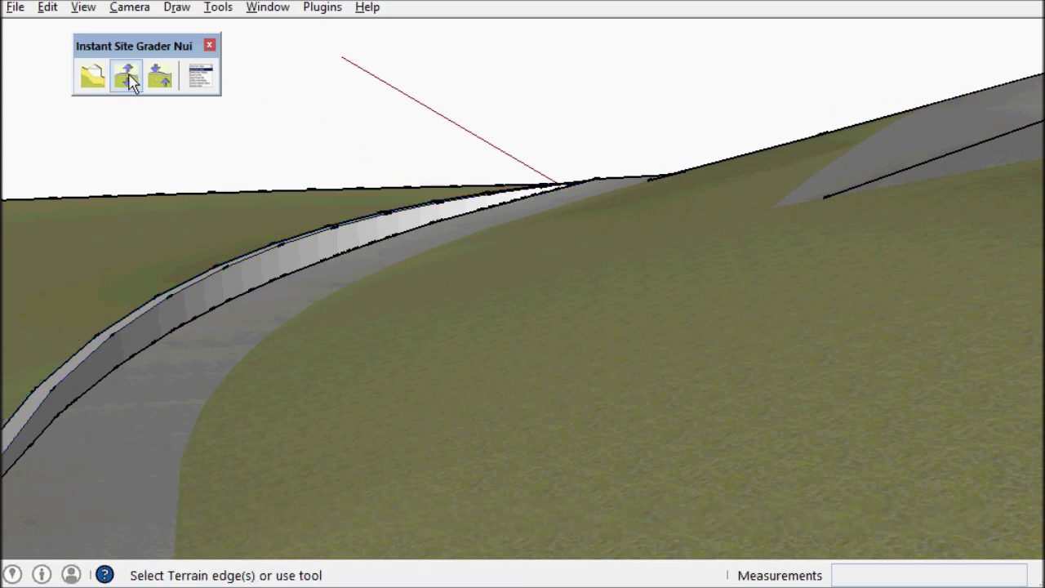
left_click(130, 81)
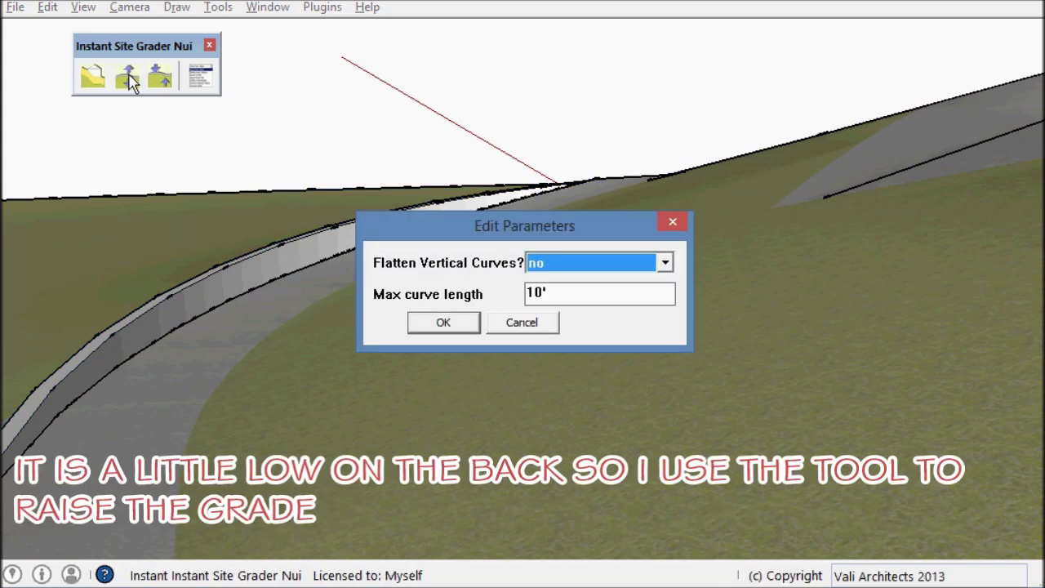
left_click(442, 323)
left_click(265, 295)
left_click(261, 160)
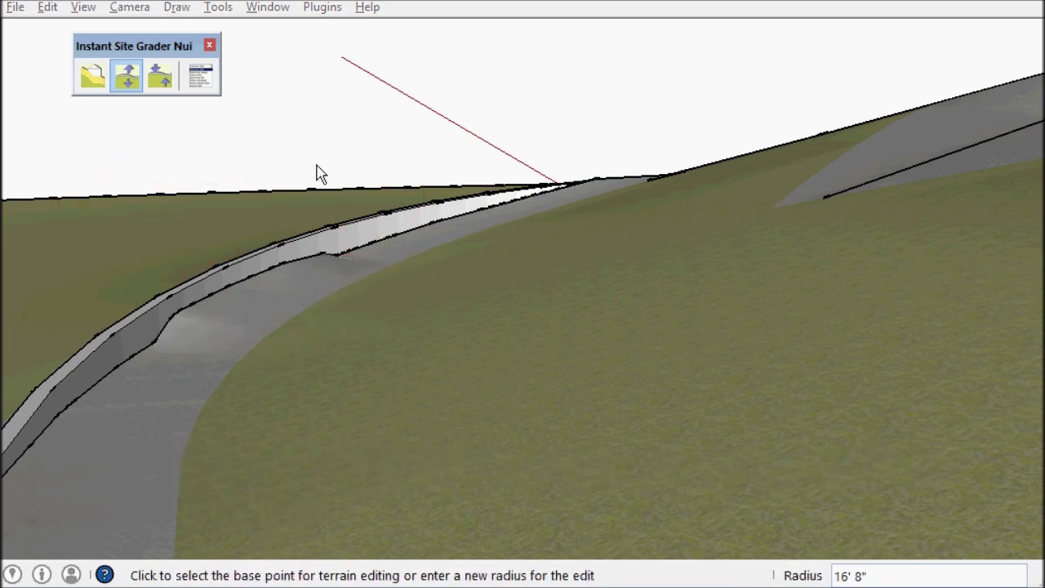
left_click(390, 243)
left_click(375, 128)
left_click(170, 379)
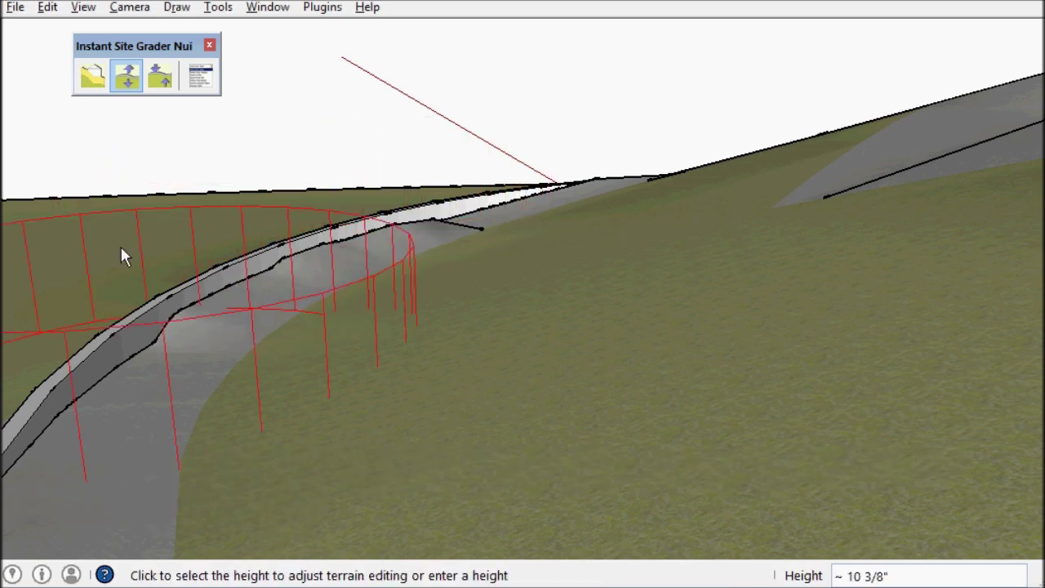
left_click(121, 243)
left_click(121, 244)
left_click(115, 237)
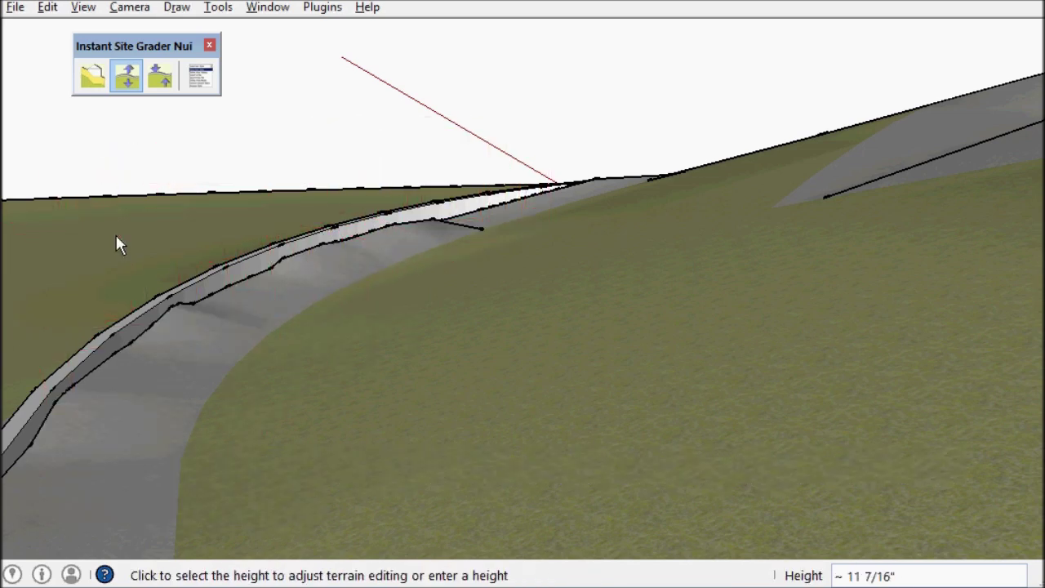
left_click(140, 232)
left_click(432, 253)
left_click(450, 158)
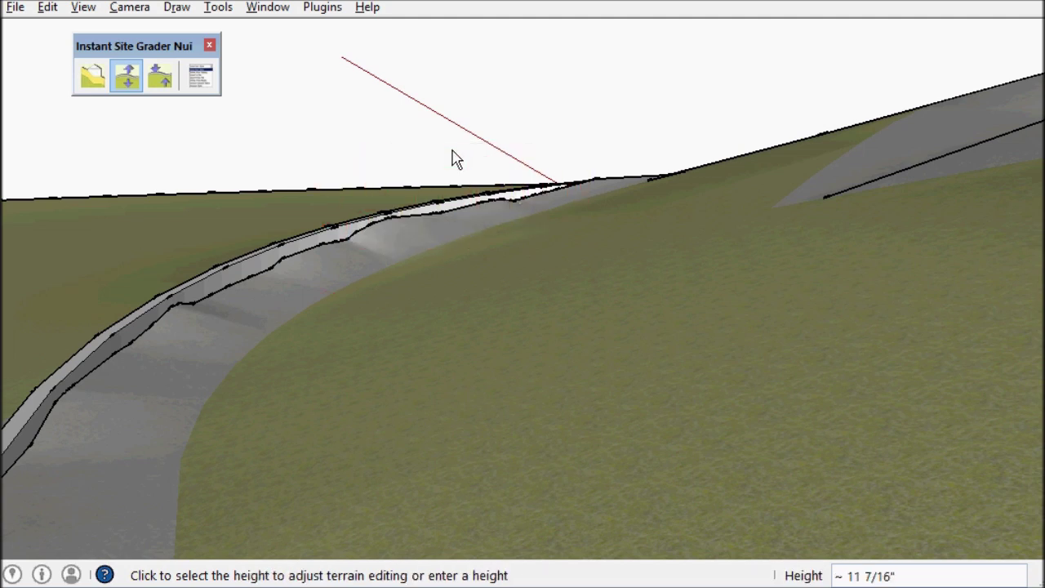
Step: Smooth the raised grade along the back of the retaining wall with vertical curves flattened, a 10' max curve length and a 16' 8" radius
left_click(166, 86)
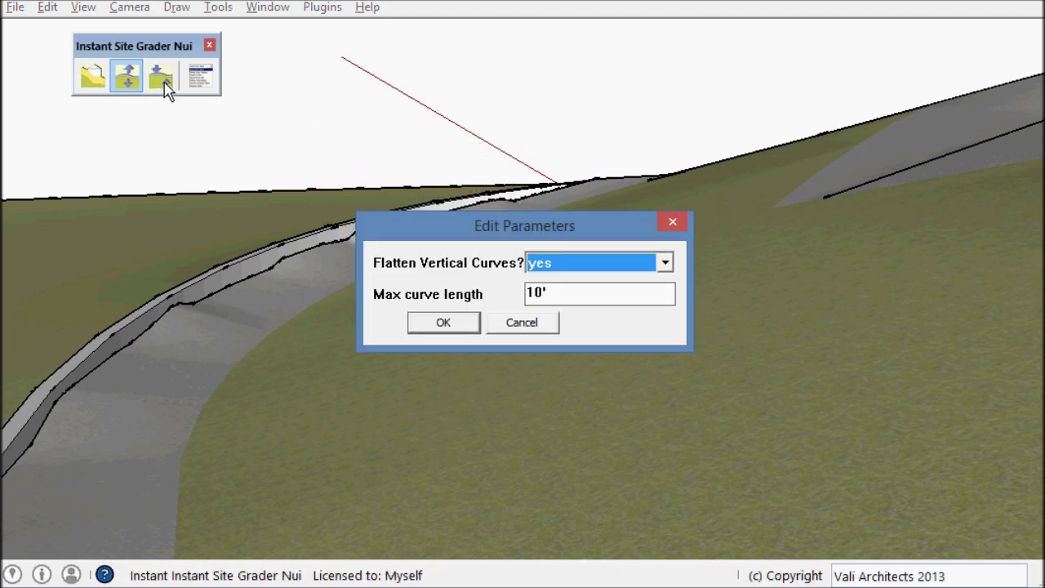
left_click(441, 323)
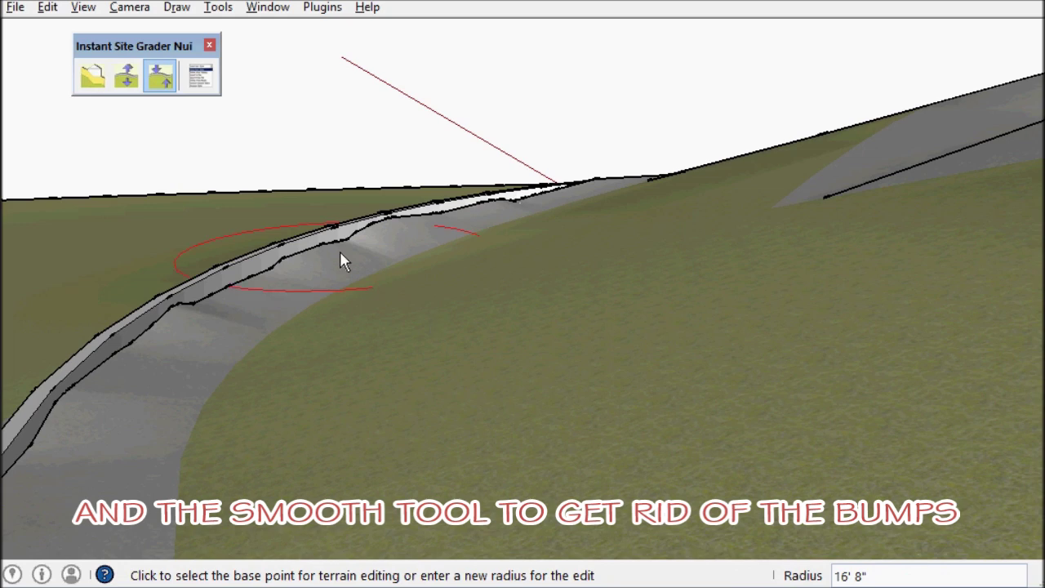
left_click(392, 230)
left_click(201, 317)
left_click(93, 409)
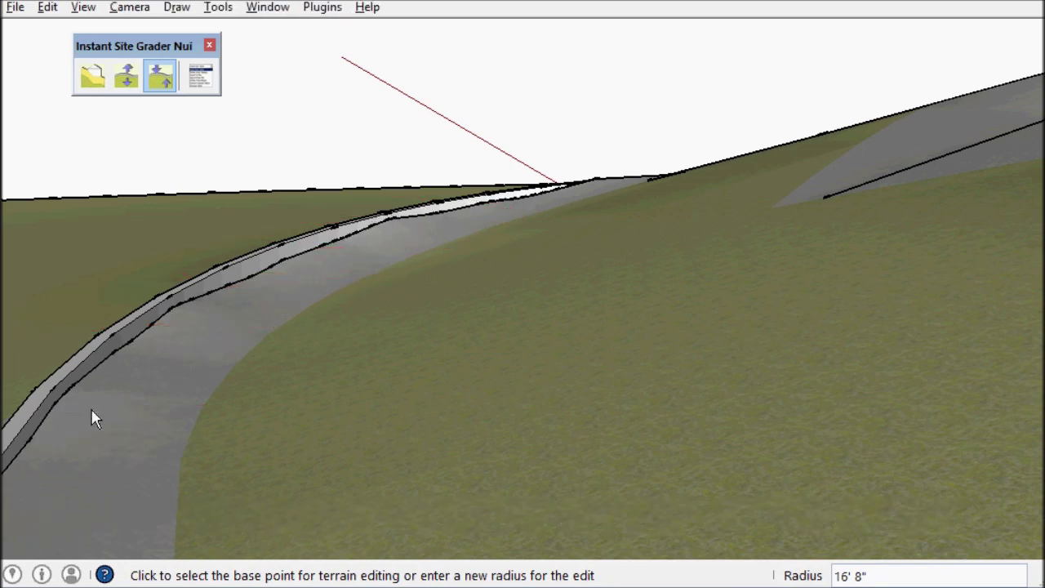
left_click(194, 318)
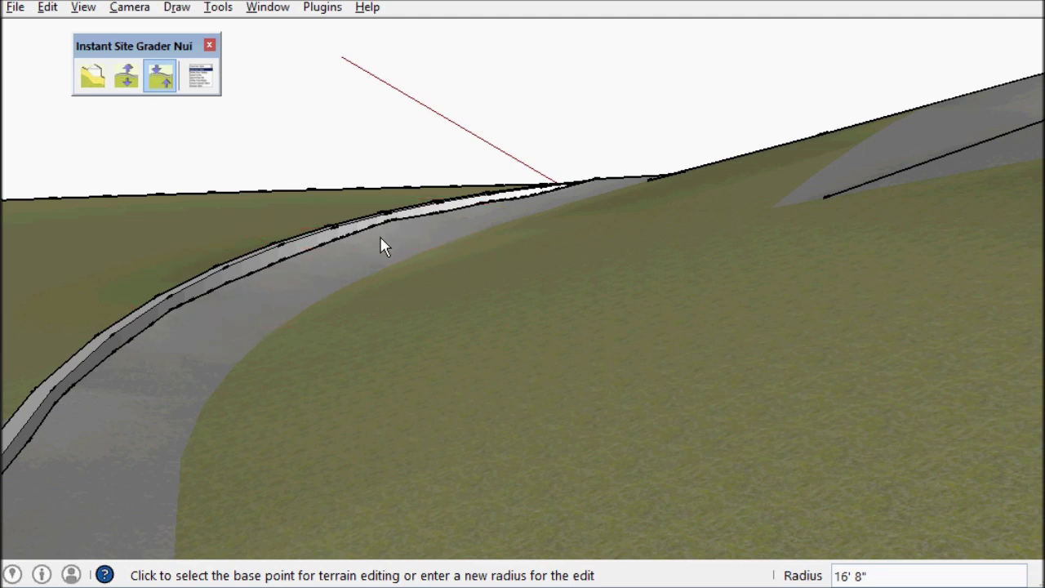
left_click(103, 391)
left_click(84, 412)
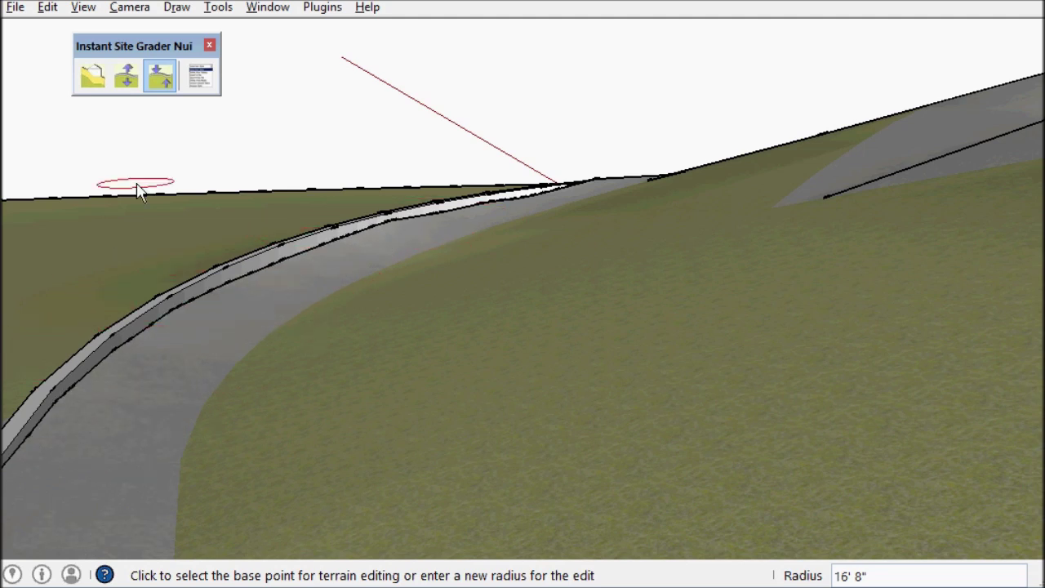
Step: Raise the grade behind the middle of the wall by about another 1' and smooth the bumps there with vertical curves flattened
left_click(126, 75)
left_click(426, 323)
left_click(292, 273)
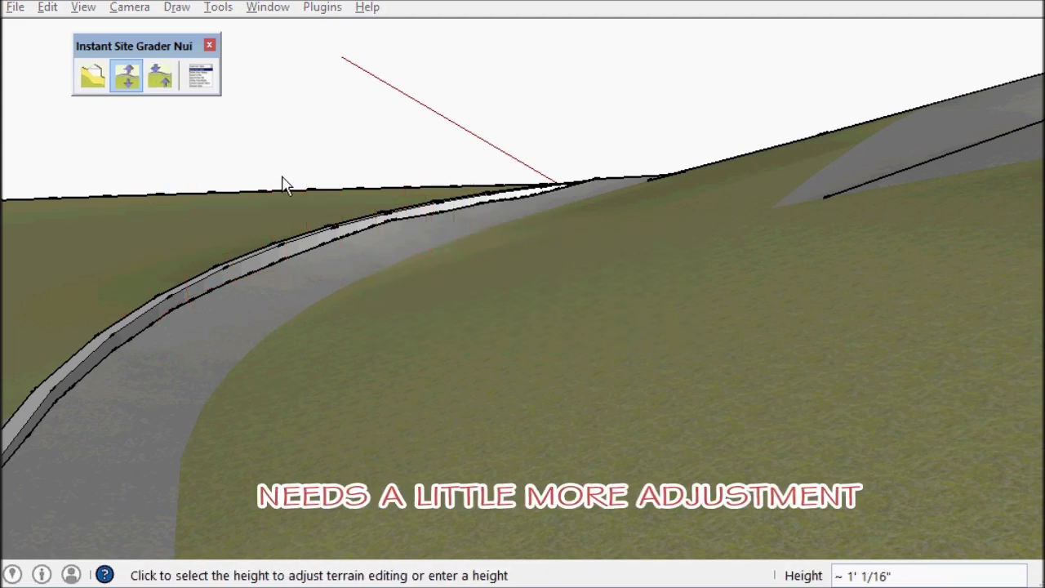
left_click(279, 177)
middle_click_drag(280, 177, 180, 250)
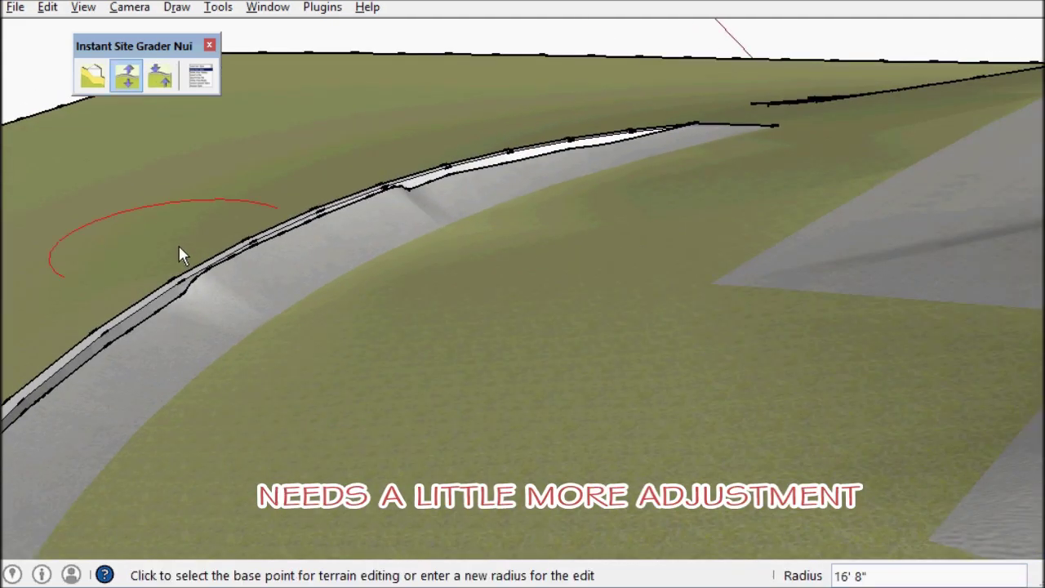
left_click(160, 76)
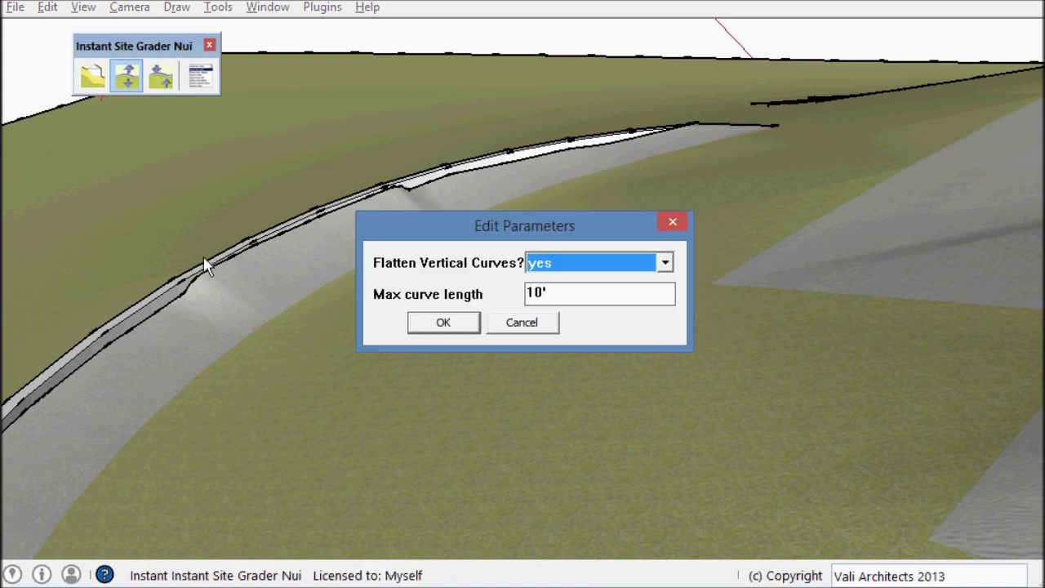
left_click(442, 322)
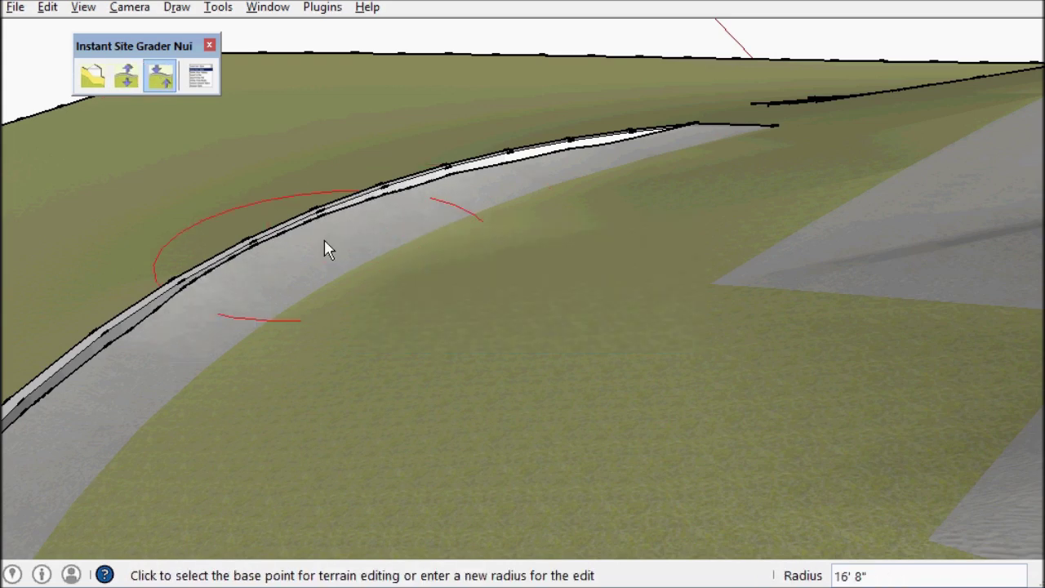
Step: Lower the grade in several spots along the wall's front base, with vertical curves unflattened, a 10' max curve length and a 16' 8" radius
middle_click_drag(432, 217, 355, 142)
left_click(126, 79)
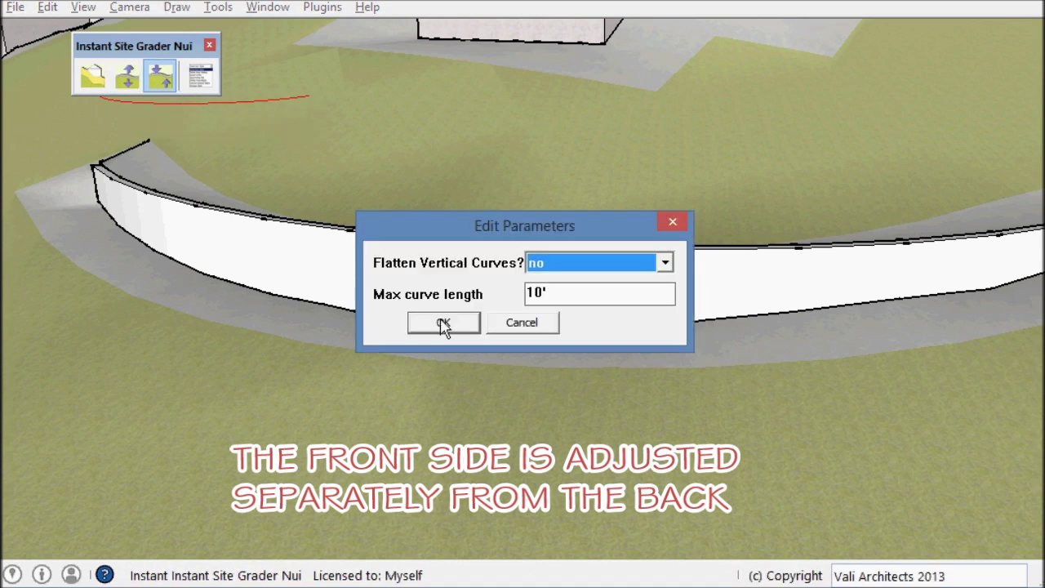
left_click(445, 322)
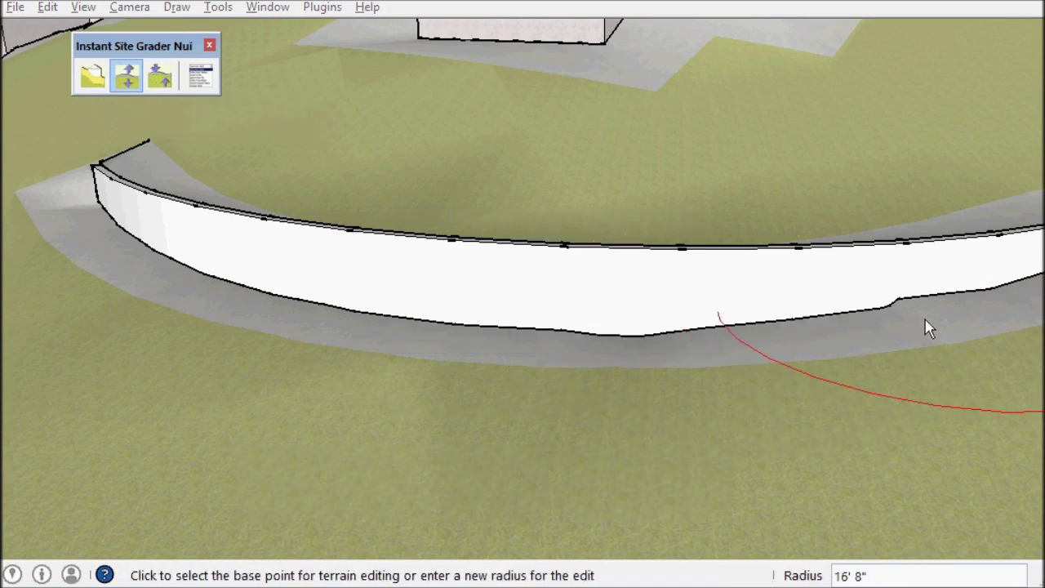
left_click(926, 320)
left_click(928, 351)
left_click(499, 349)
left_click(501, 381)
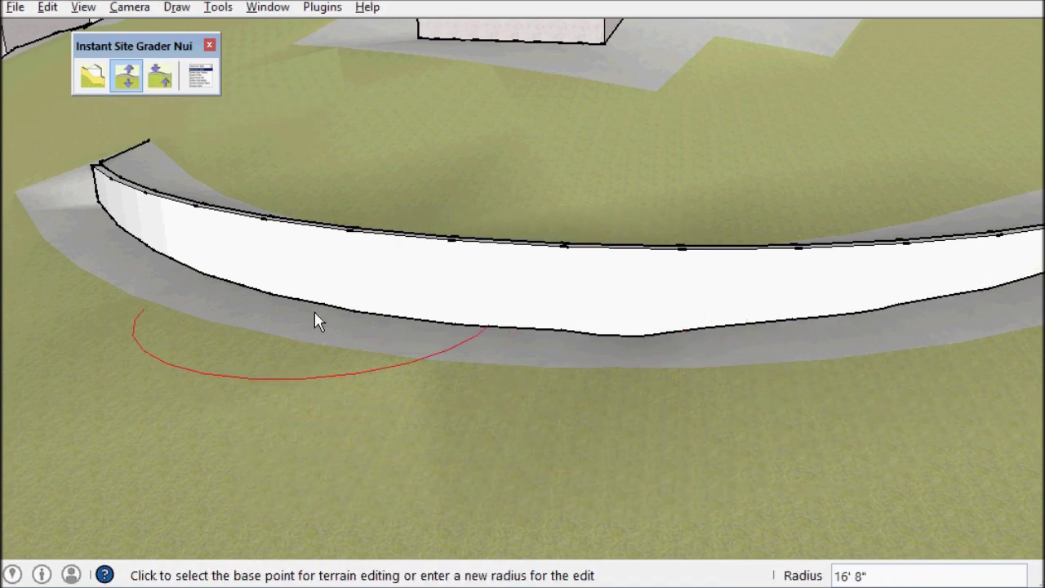
left_click(523, 353)
left_click(523, 364)
left_click(533, 392)
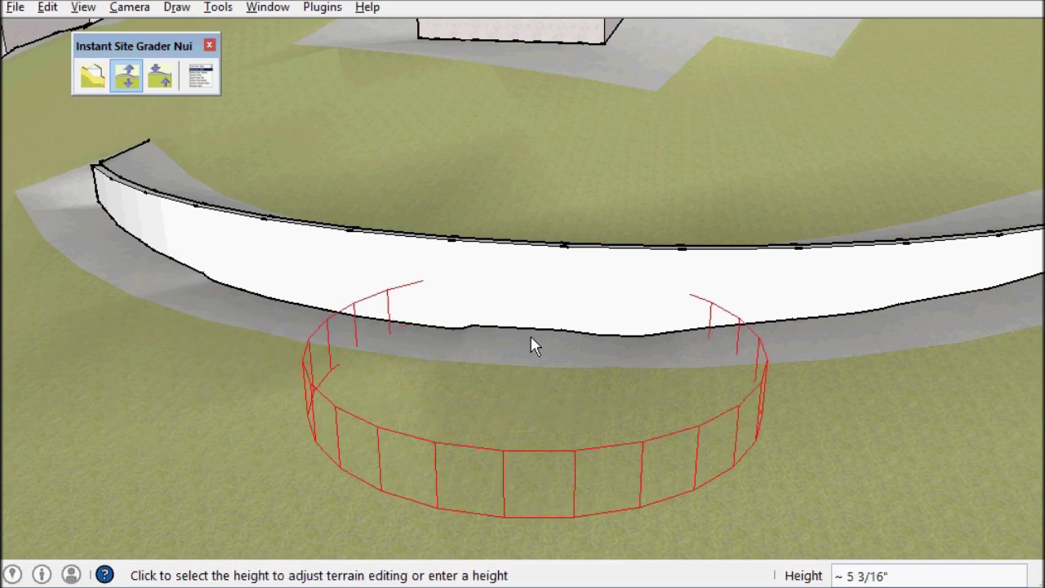
left_click(530, 338)
left_click(534, 340)
left_click(535, 404)
Step: Smooth the grade along the wall's front base with vertical curves flattened and a 10' max curve length
left_click(163, 82)
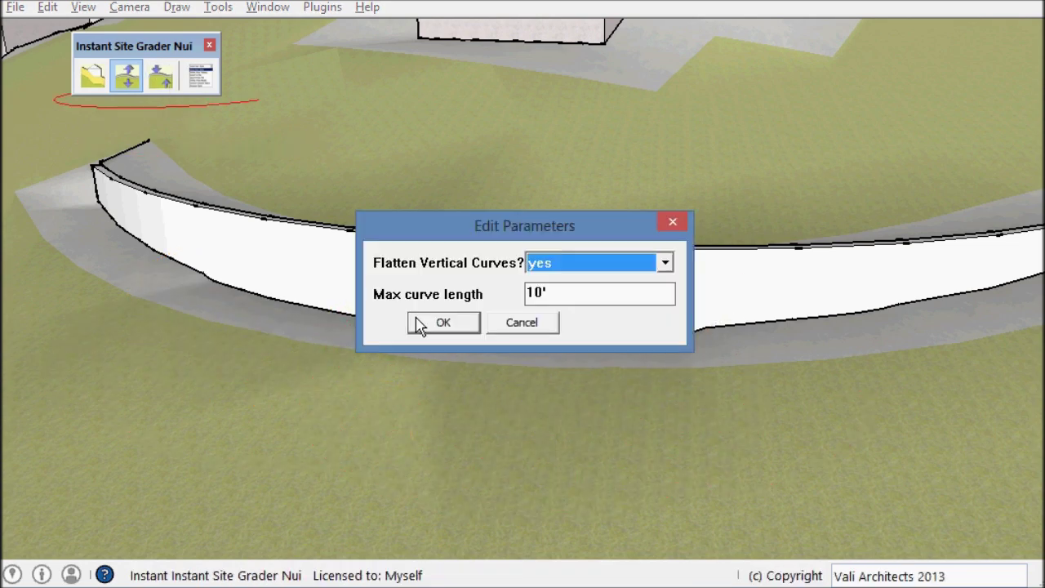
left_click(427, 322)
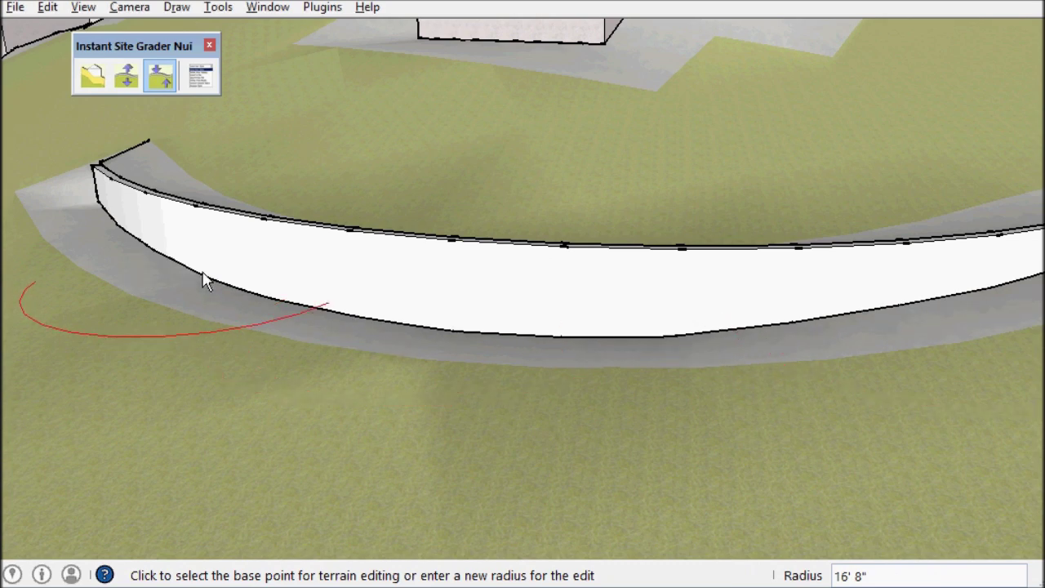
scroll(204, 274, "down", 2)
key("space")
Step: Draw a gentle arc about 310' long across the slope downhill of the retaining wall
middle_click_drag(461, 302, 411, 334)
scroll(412, 269, "down", 5)
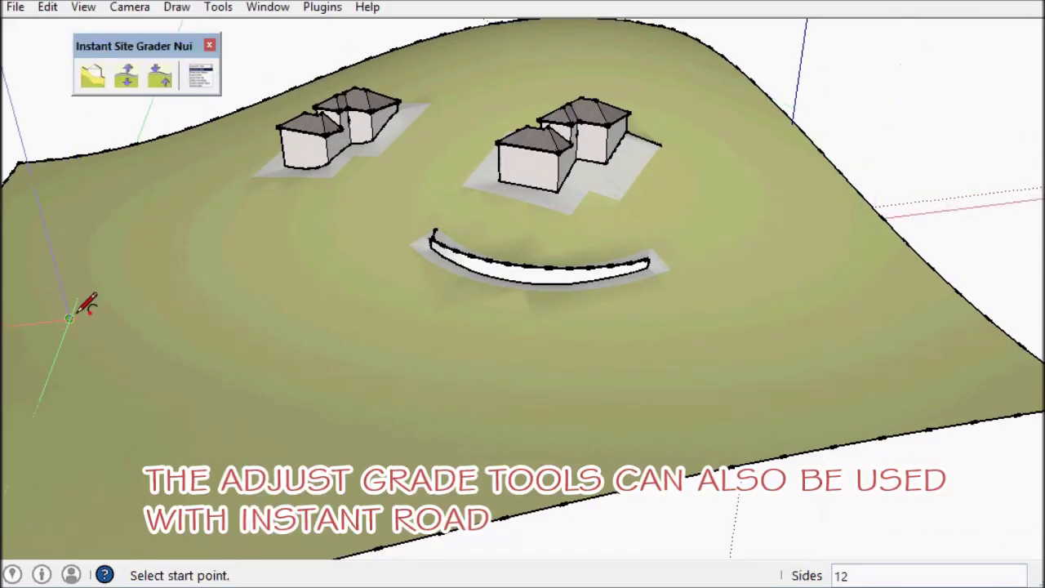
left_click(88, 322)
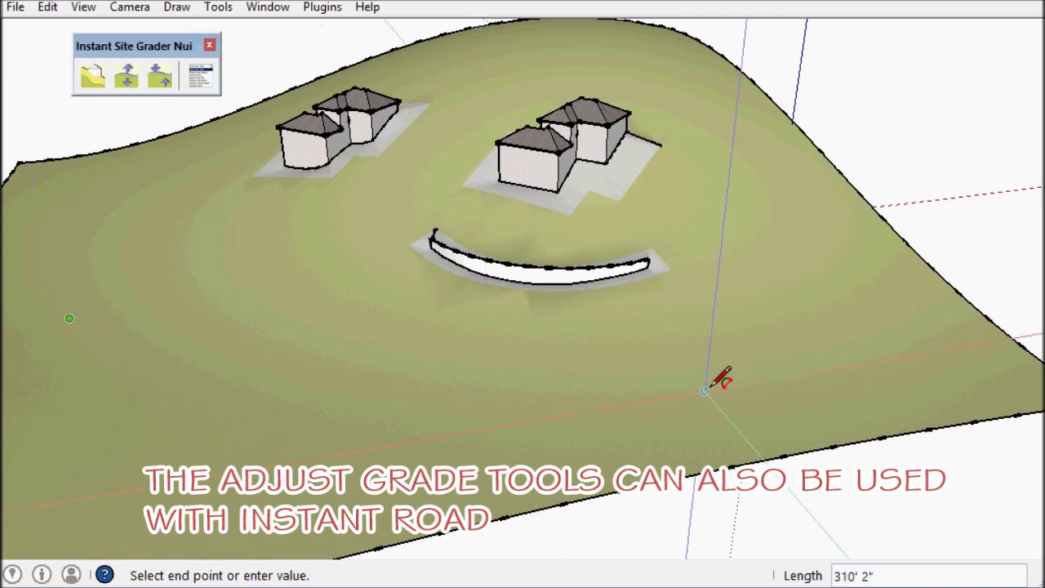
left_click(727, 386)
left_click(569, 392)
key("space")
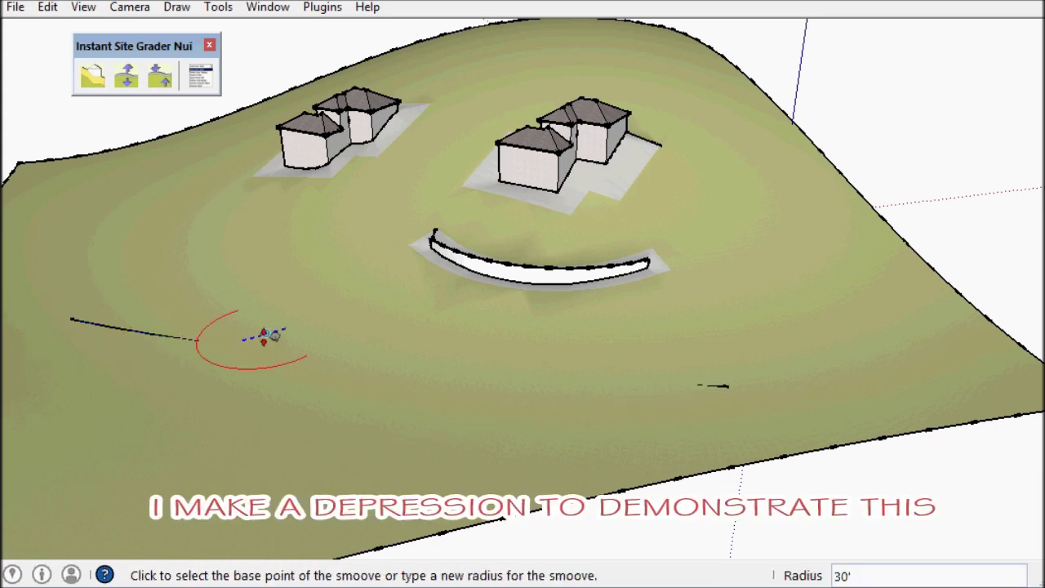
Step: Form a depression in the terrain beneath the arc near its uphill building side using Smoove with a 30' radius
left_click(264, 337)
left_click(234, 395)
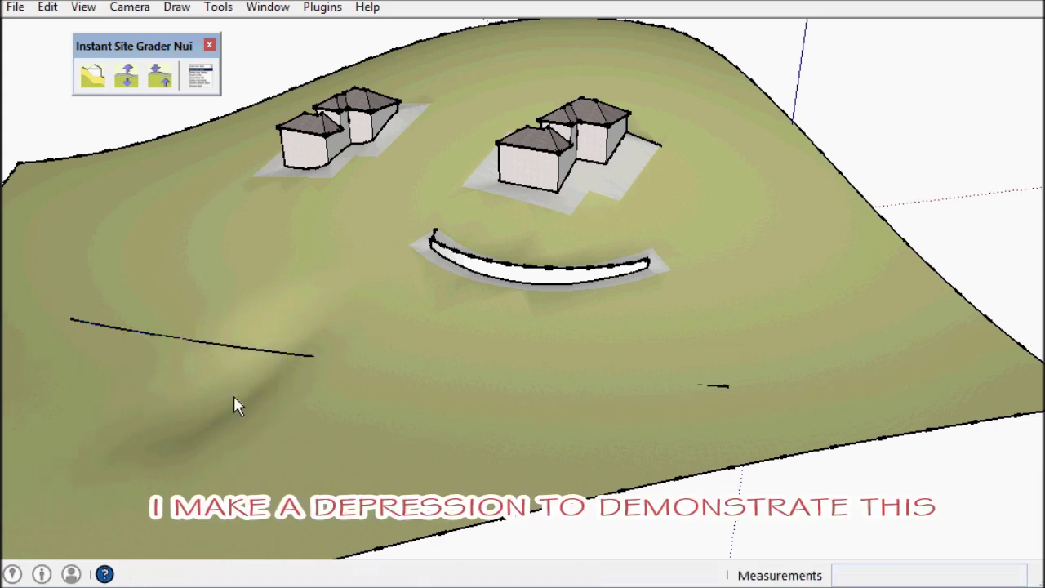
key("space")
Step: Start Instant Road's Road from Centerline with the arc and terrain selected, and choose the Simple Road 24 ft style
left_click(331, 392)
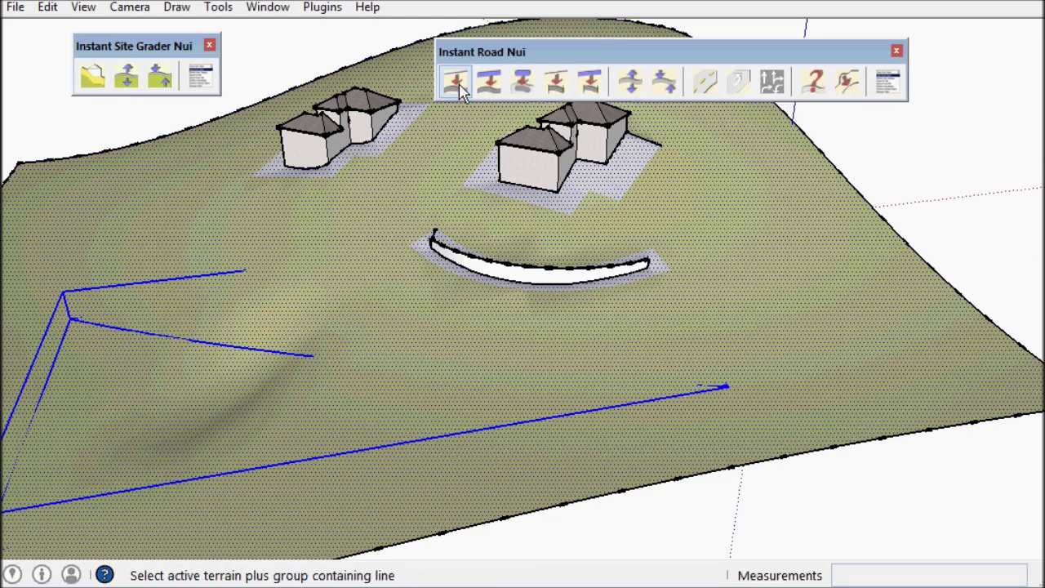
left_click(457, 84)
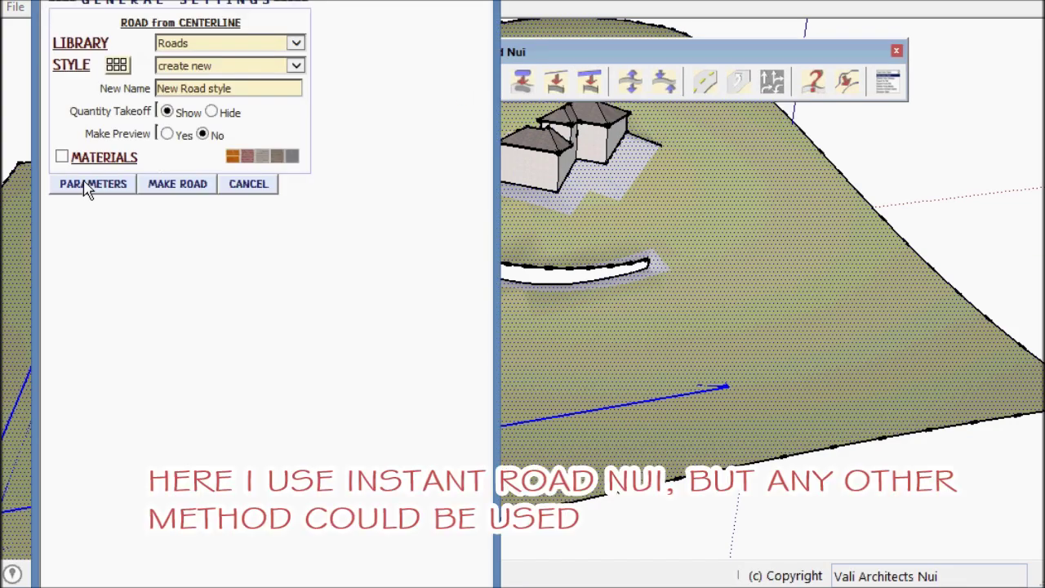
left_click(116, 65)
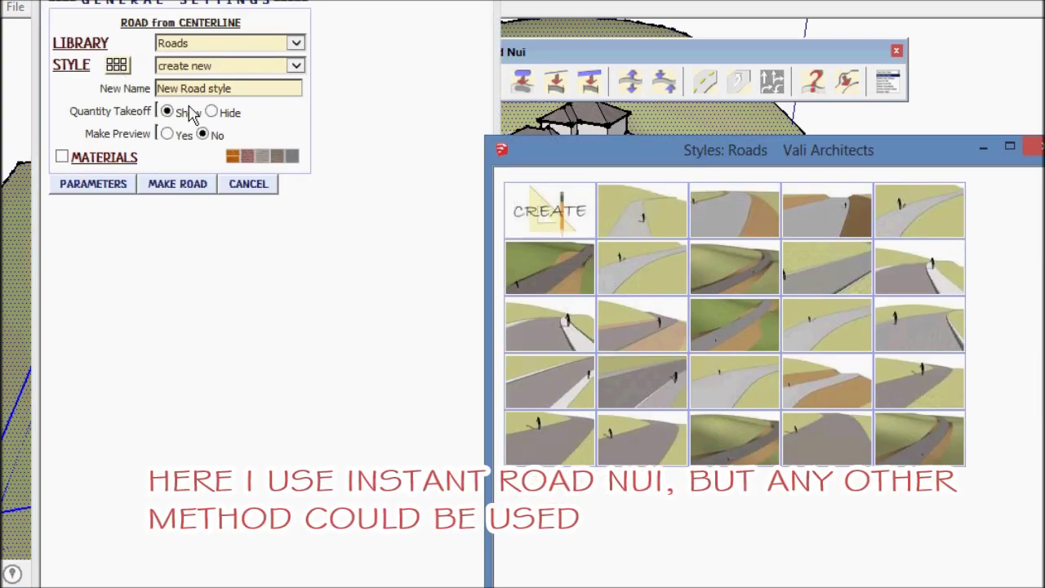
left_click(538, 439)
Step: Turn on the curb for the road style, extend its bottom, and open its additional depth for editing
left_click(94, 186)
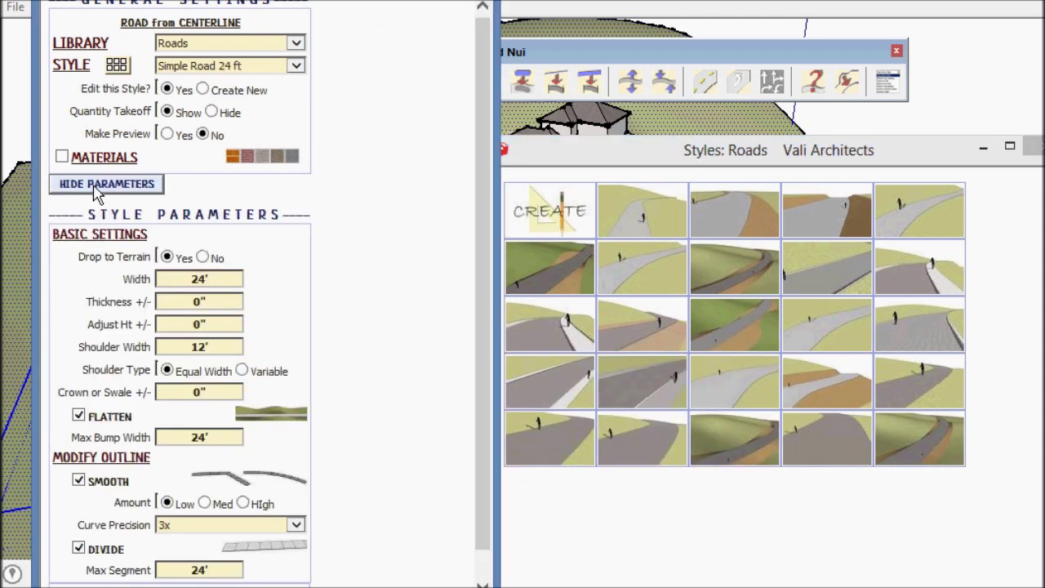
scroll(186, 488, "down", 1)
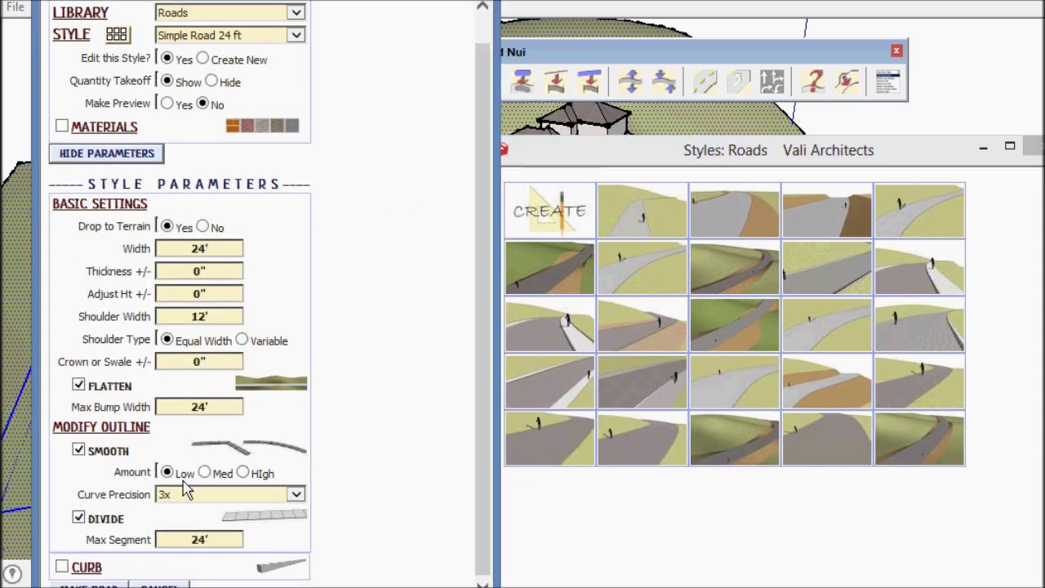
left_click(62, 566)
scroll(274, 569, "down", 3)
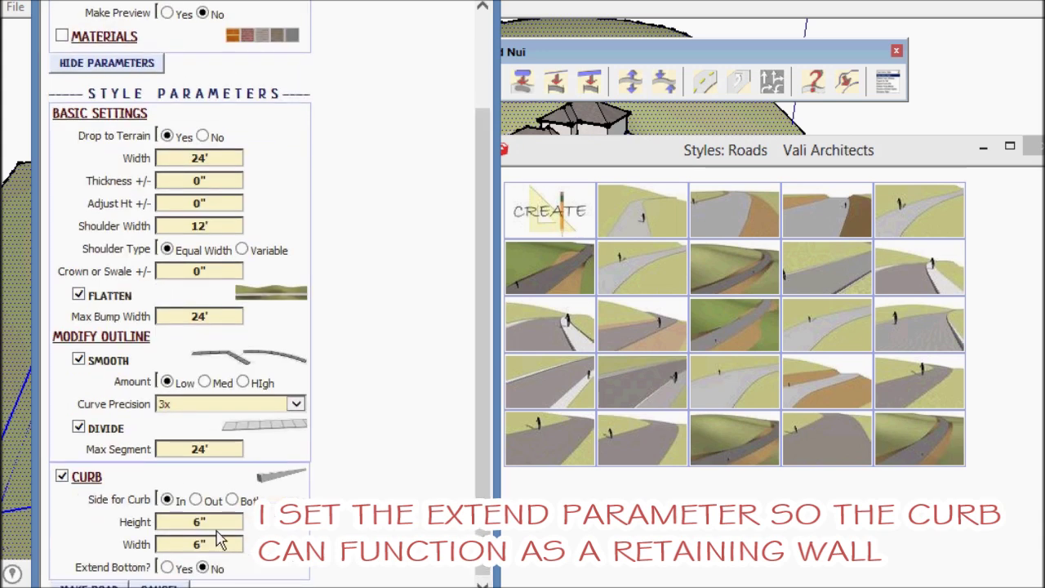
left_click(166, 567)
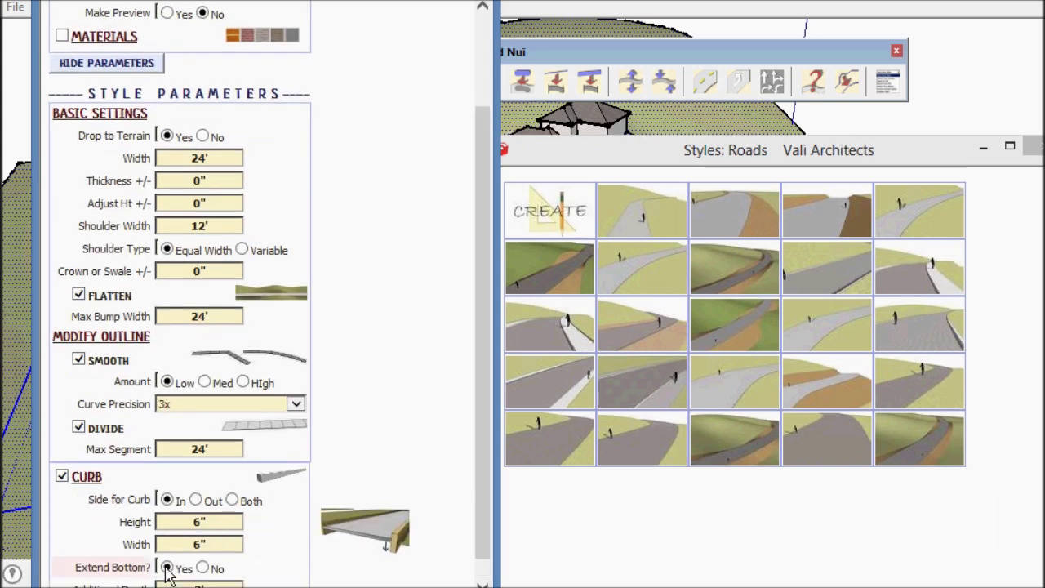
scroll(474, 566, "down", 1)
left_click(221, 566)
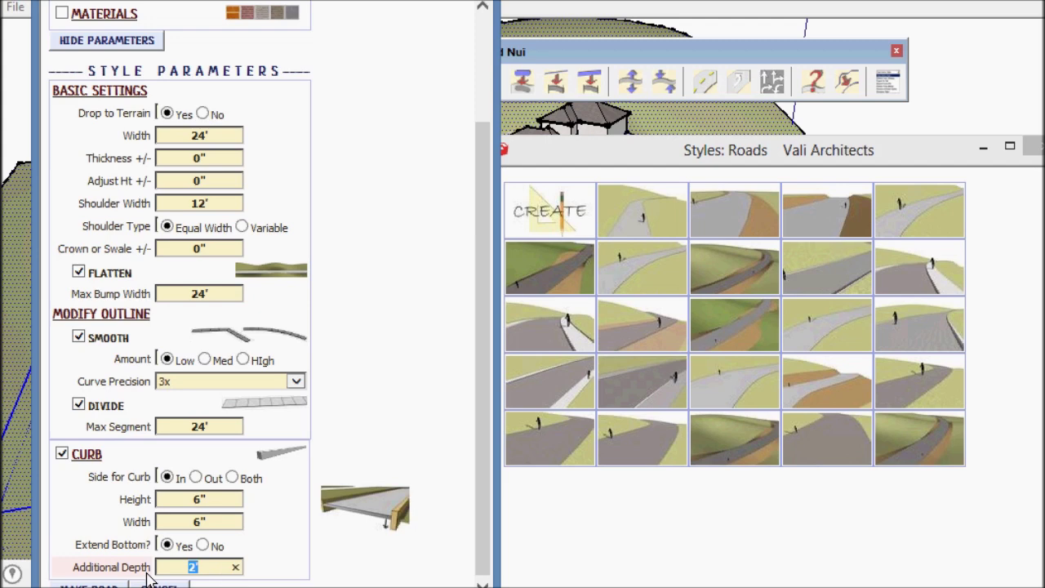
Step: Set Drop to Terrain to No and make the road with the edited Simple Road 24 ft style
scroll(453, 522, "up", 5)
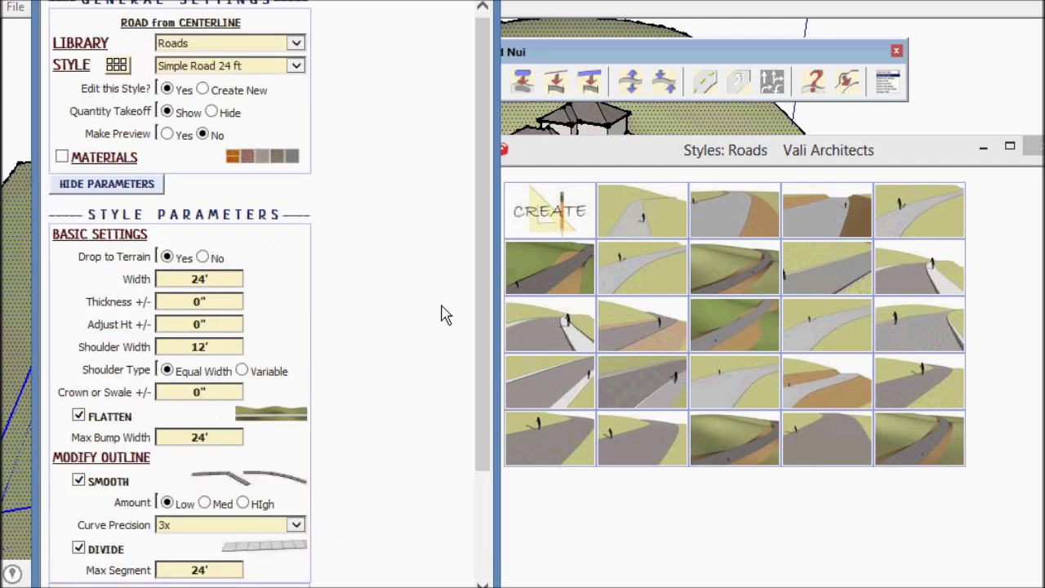
left_click(202, 258)
left_click(131, 185)
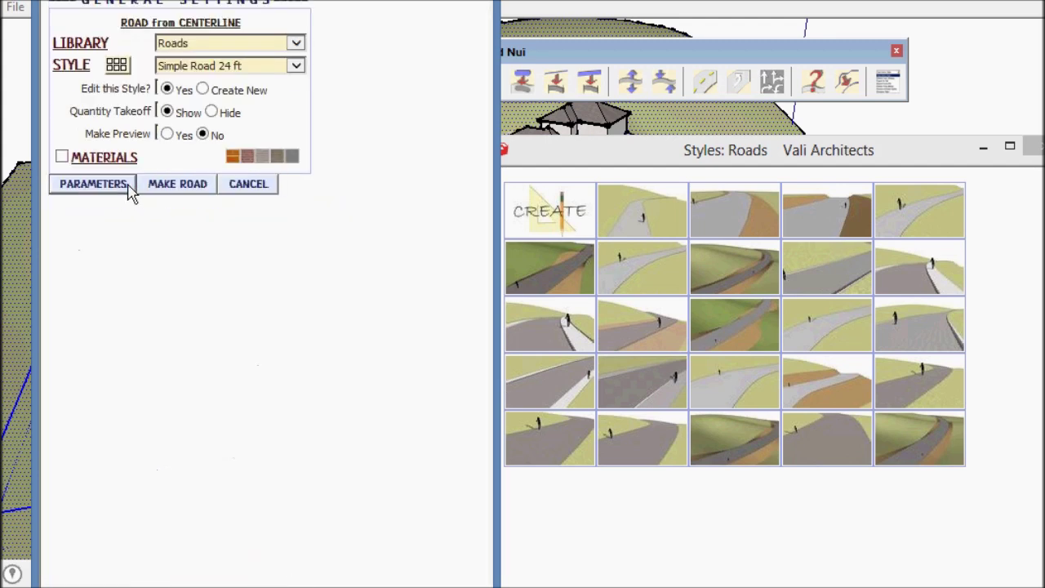
left_click(167, 184)
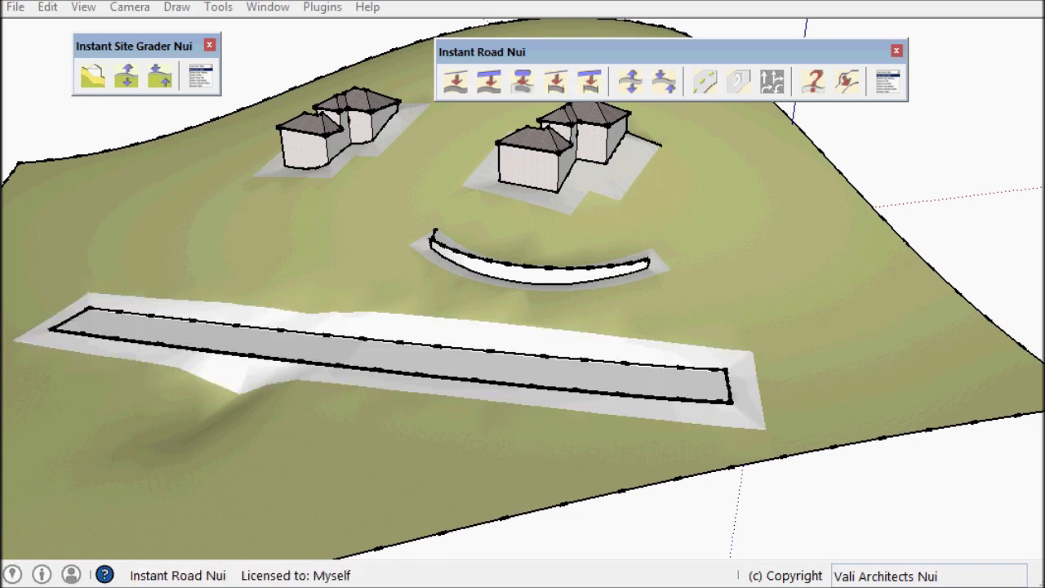
Step: Lower the terrain beside the road's downhill curb above the depression using Adjust Grade, with vertical curves not flattened and a 10' max curve length
middle_click_drag(303, 387, 479, 333)
scroll(306, 378, "up", 3)
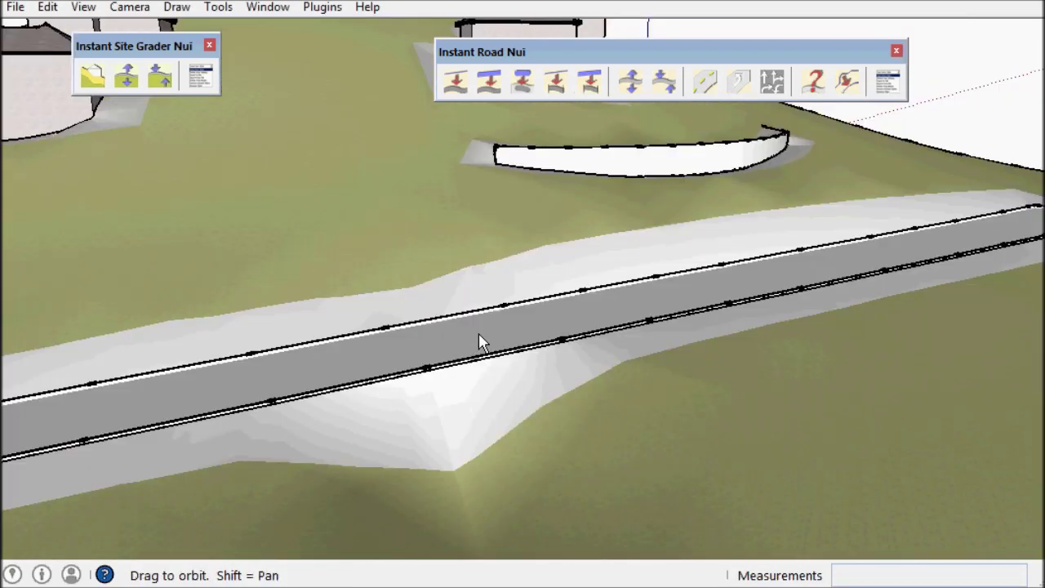
scroll(524, 334, "down", 4)
left_click(125, 81)
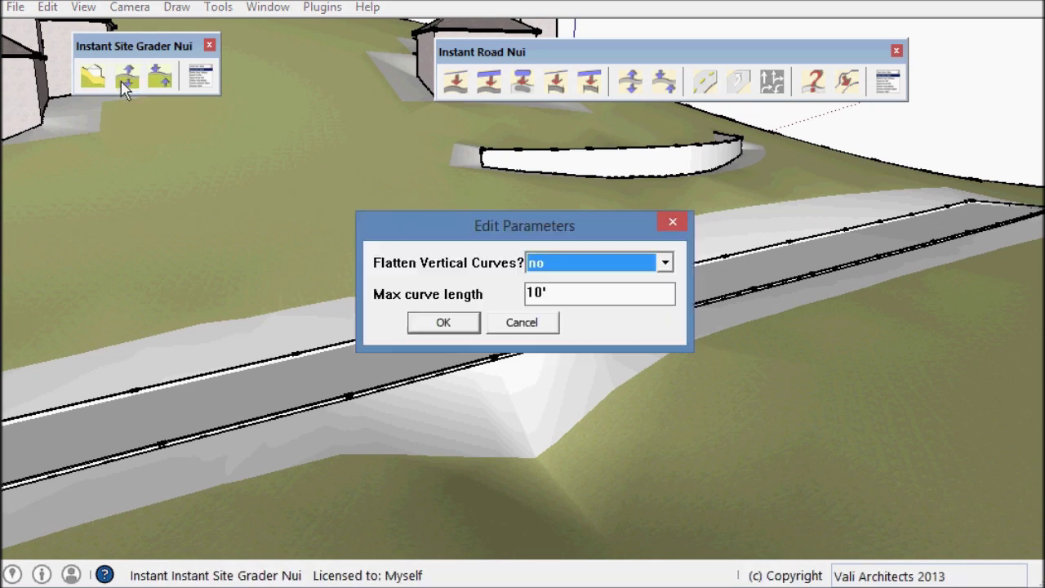
left_click(453, 330)
left_click(517, 374)
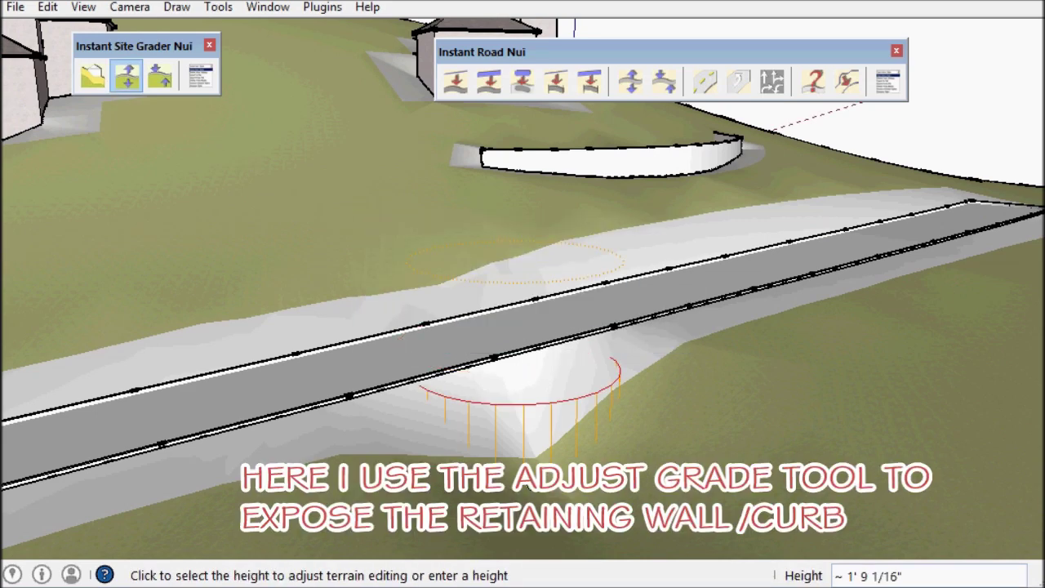
left_click(527, 359)
left_click(555, 368)
left_click(576, 520)
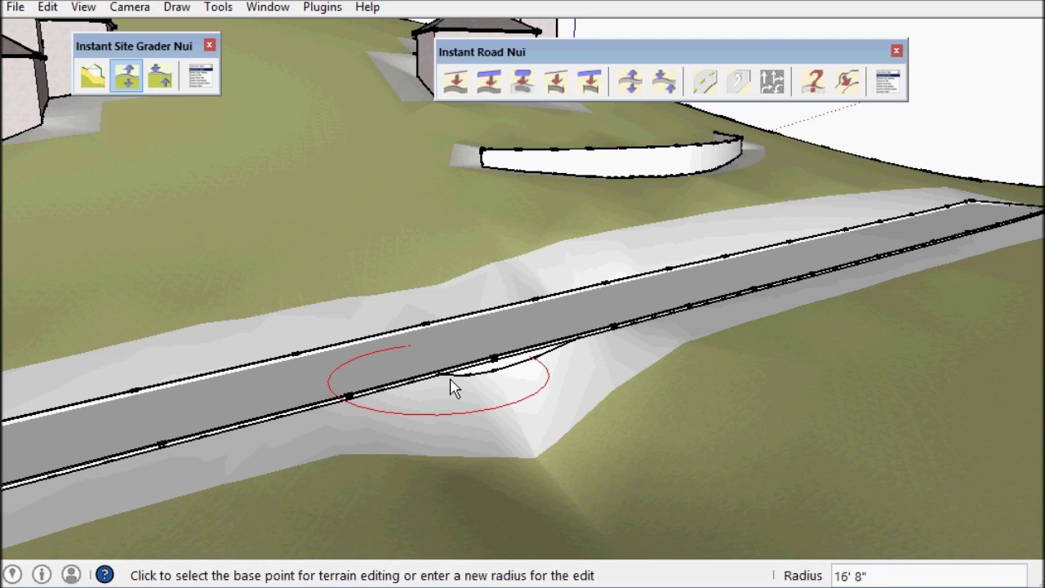
Step: Lower the grade at further points along the downhill curb with a 16' 8" radius to expose more of the retaining wall
left_click(455, 389)
left_click(508, 404)
left_click(507, 392)
left_click(533, 521)
left_click(585, 369)
left_click(600, 535)
left_click(370, 407)
left_click(392, 437)
left_click(460, 400)
left_click(526, 419)
left_click(531, 430)
left_click(549, 458)
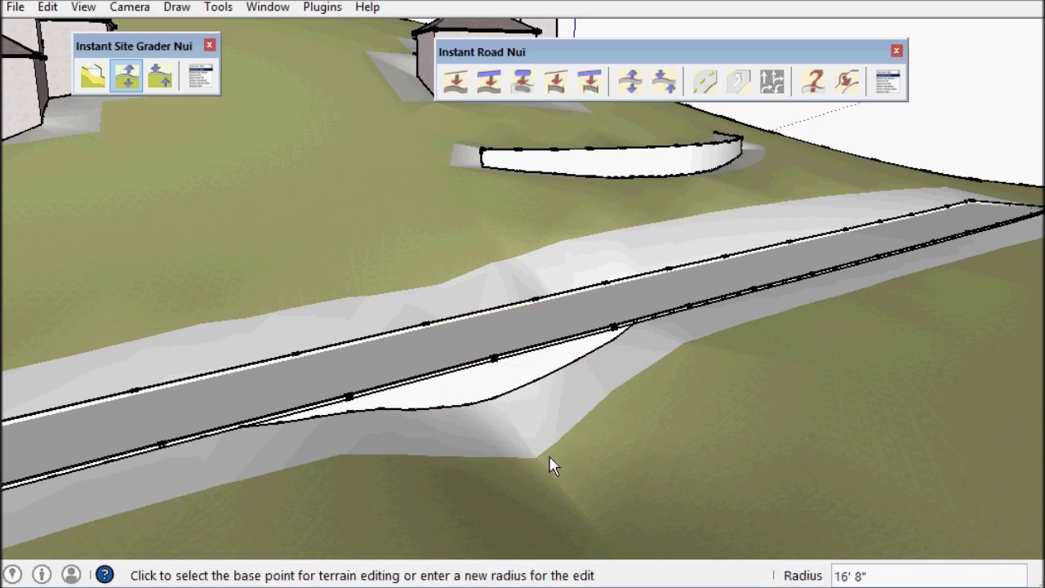